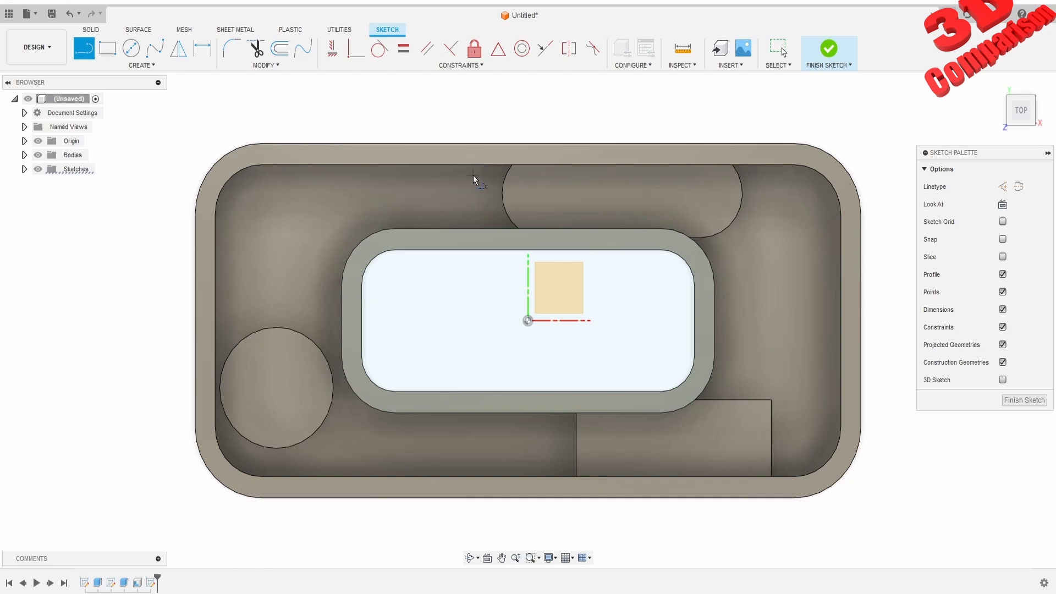
Sketch a vertical line about 5 mm long between the outer wall and inner ring, beside the slot-shaped boss
click(473, 175)
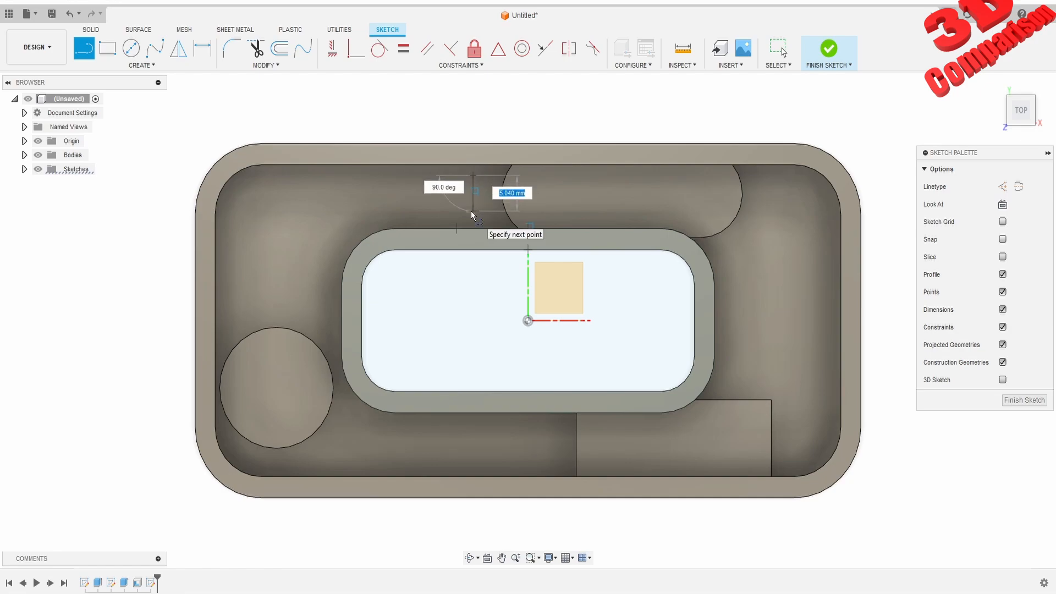
click(471, 212)
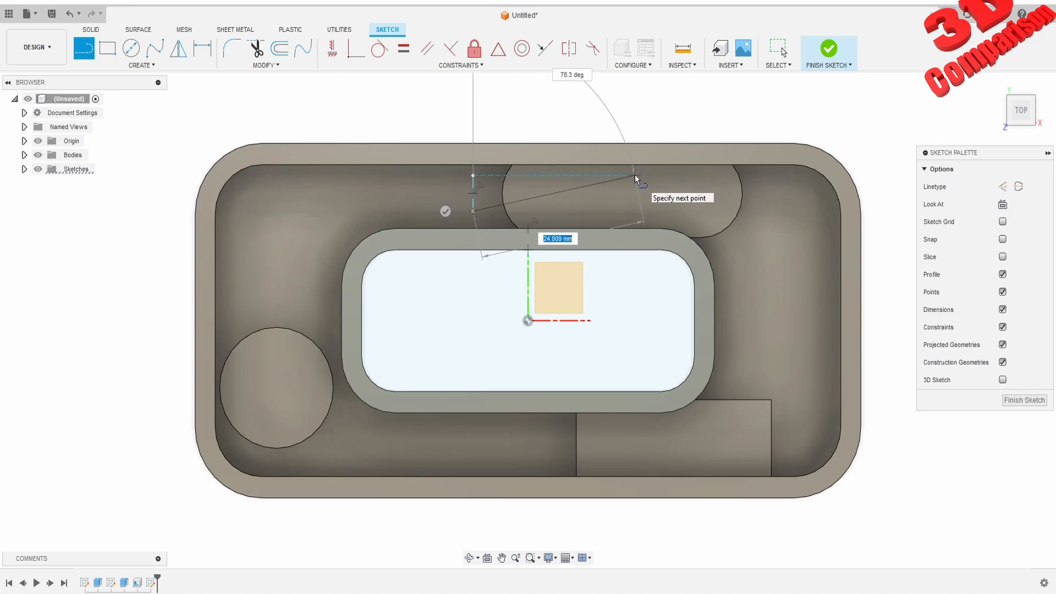
click(636, 169)
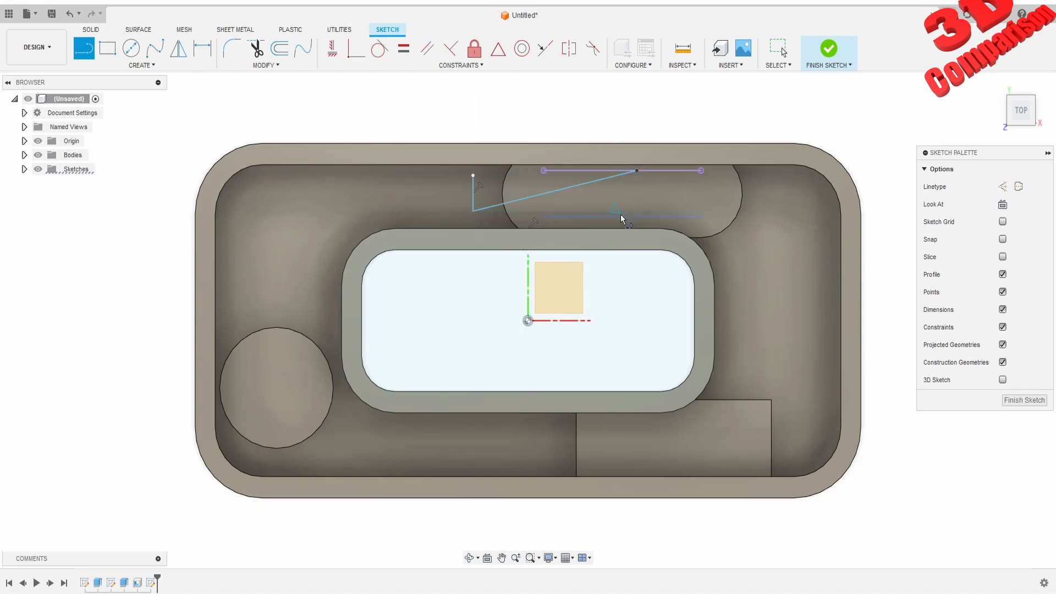
key(Escape)
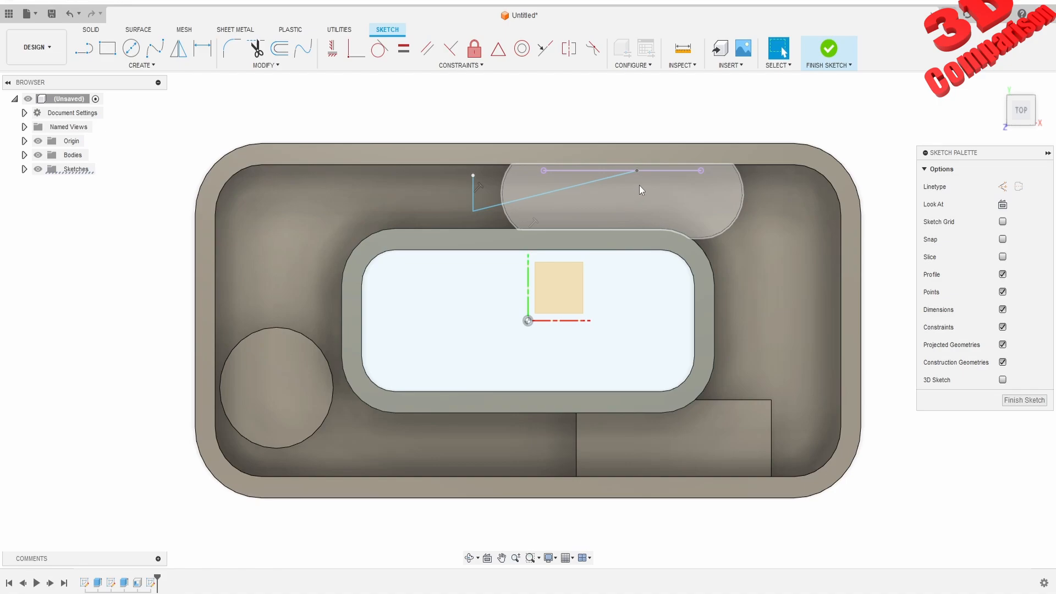
key(ctrl+z)
Sketch a short slanted line across the slot-shaped boss, running from near the outer wall toward the inner ring
key(l)
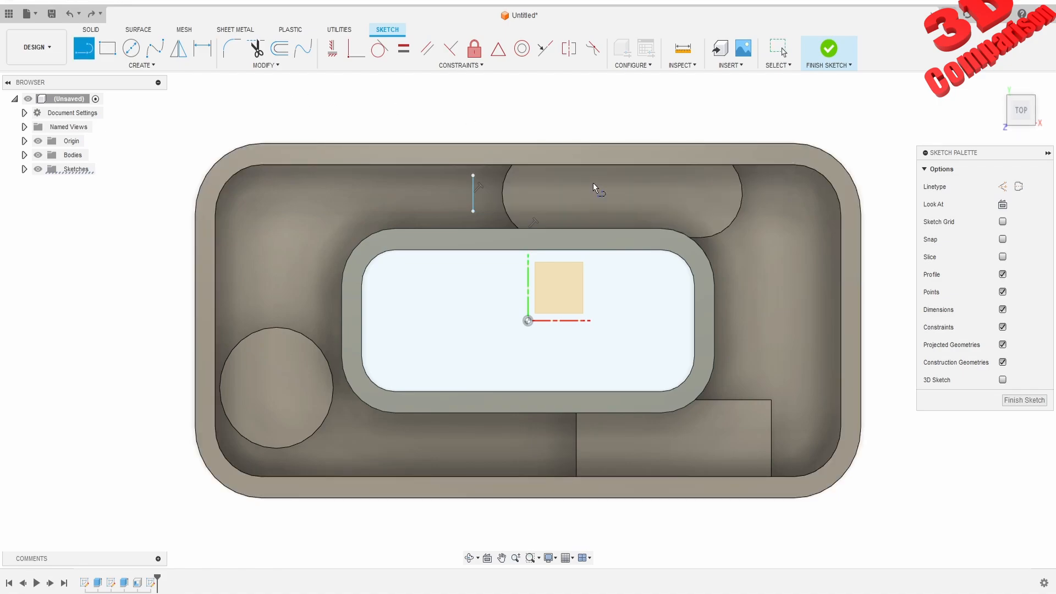
click(621, 171)
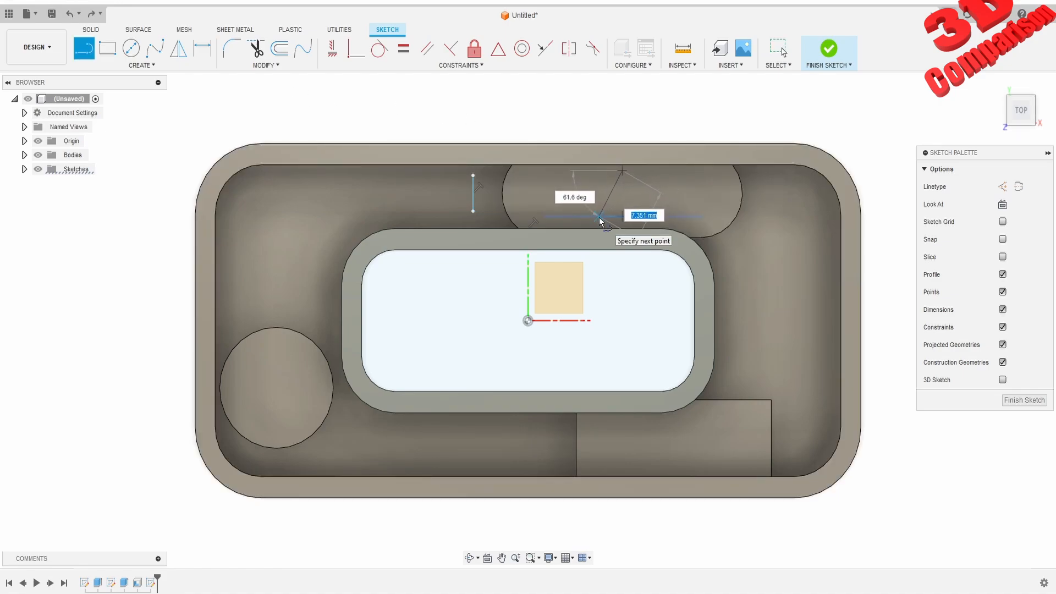
click(606, 221)
key(Escape)
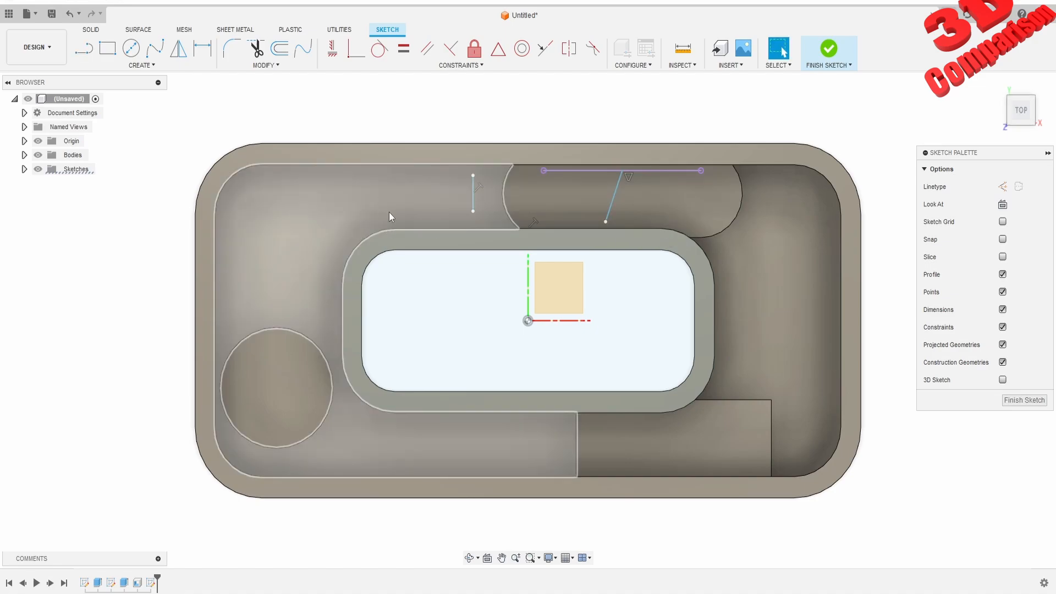
Sketch a five-point fit point spline around the inner ring's end, curving over the round boss
click(131, 66)
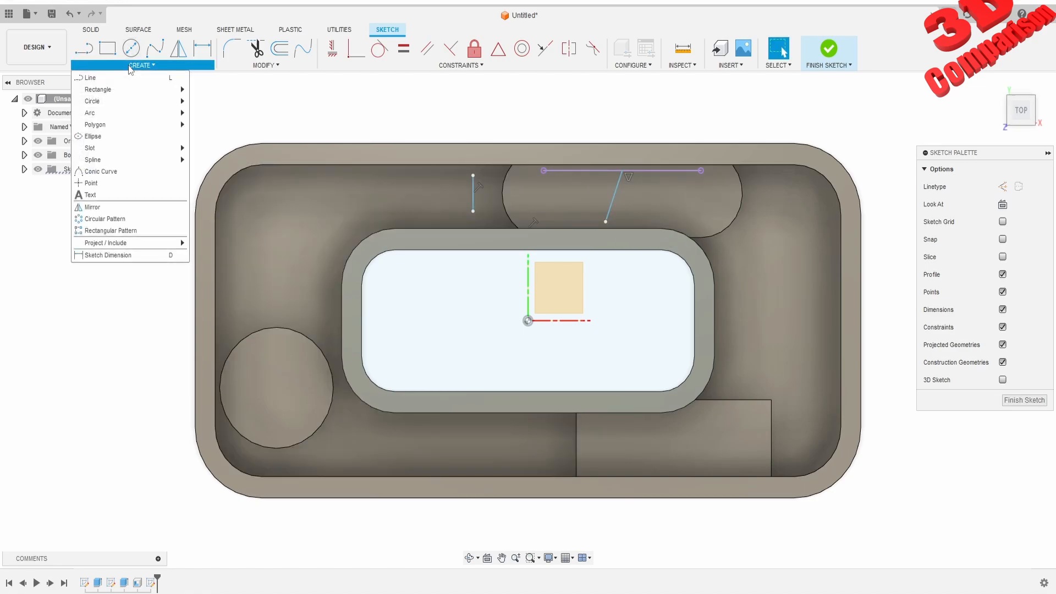
click(156, 48)
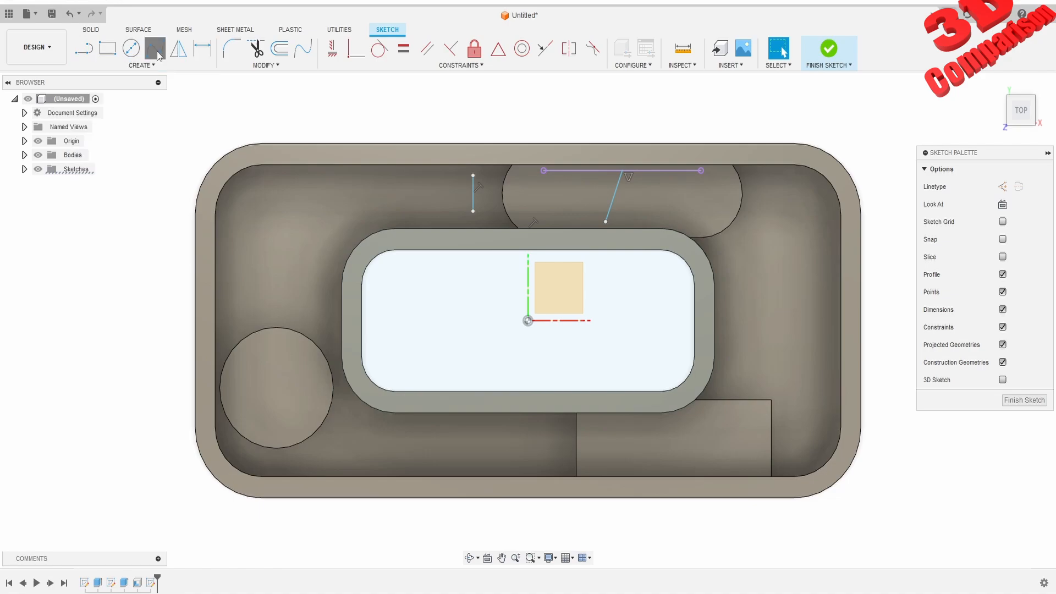
click(363, 193)
click(300, 244)
click(285, 303)
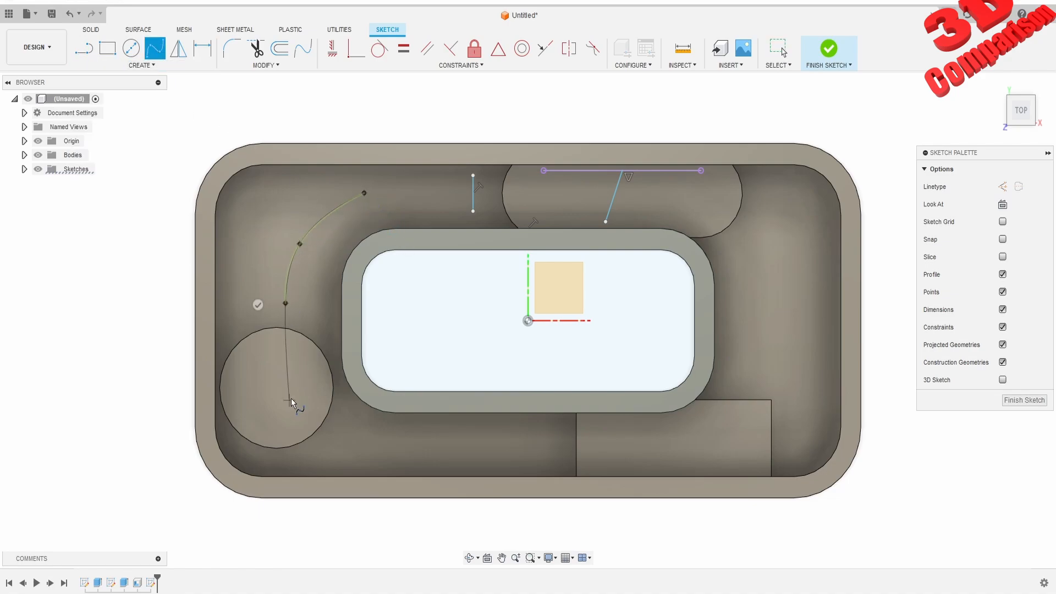
click(295, 366)
click(330, 452)
Sketch an outward-bulging arc around the inner ring's other end, from the slot-shaped boss to the rectangular block
click(147, 65)
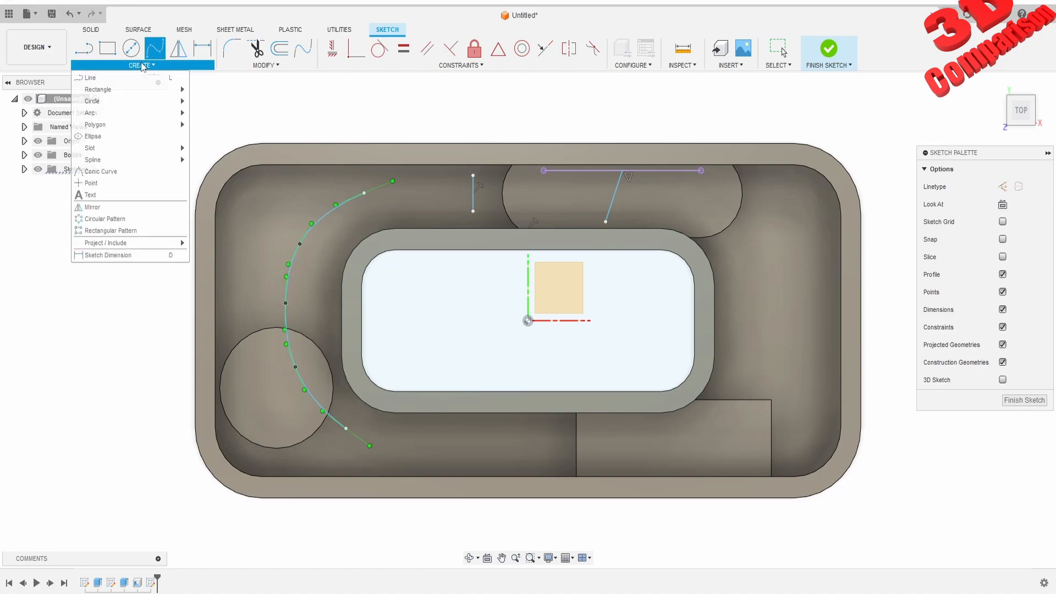
mouse_move(110, 113)
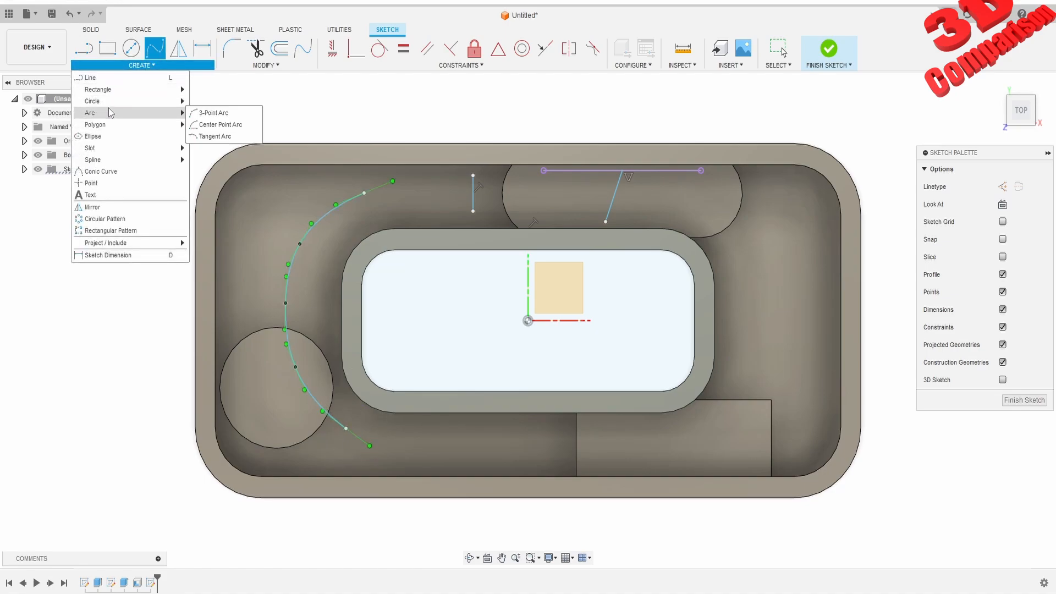
click(226, 124)
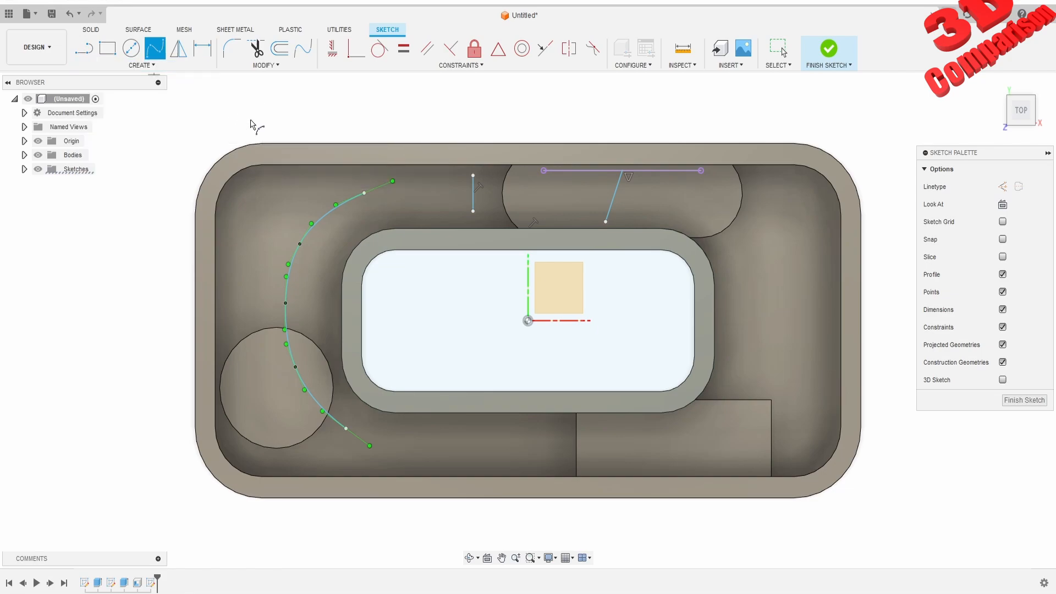
click(730, 194)
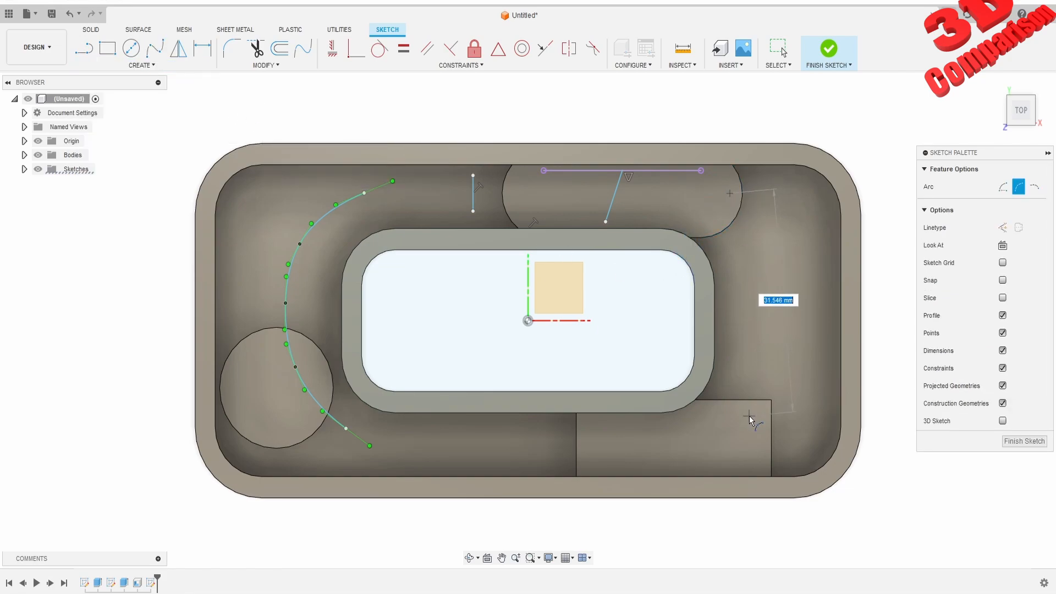
click(751, 429)
click(794, 318)
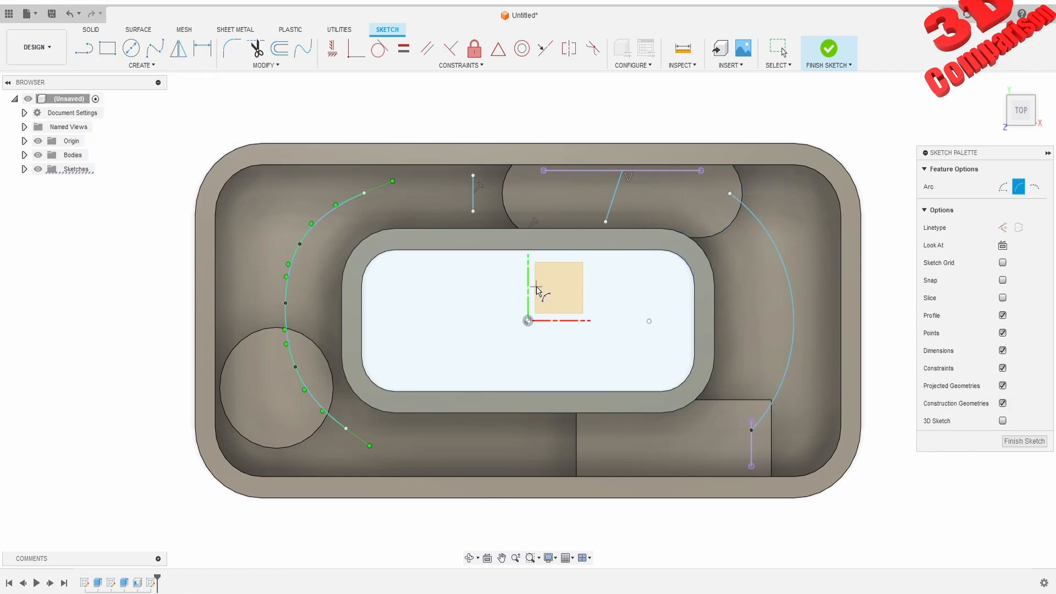
Sketch a horizontal line between the inner ring and outer wall, ending over the rectangular block, and finish the sketch
key(l)
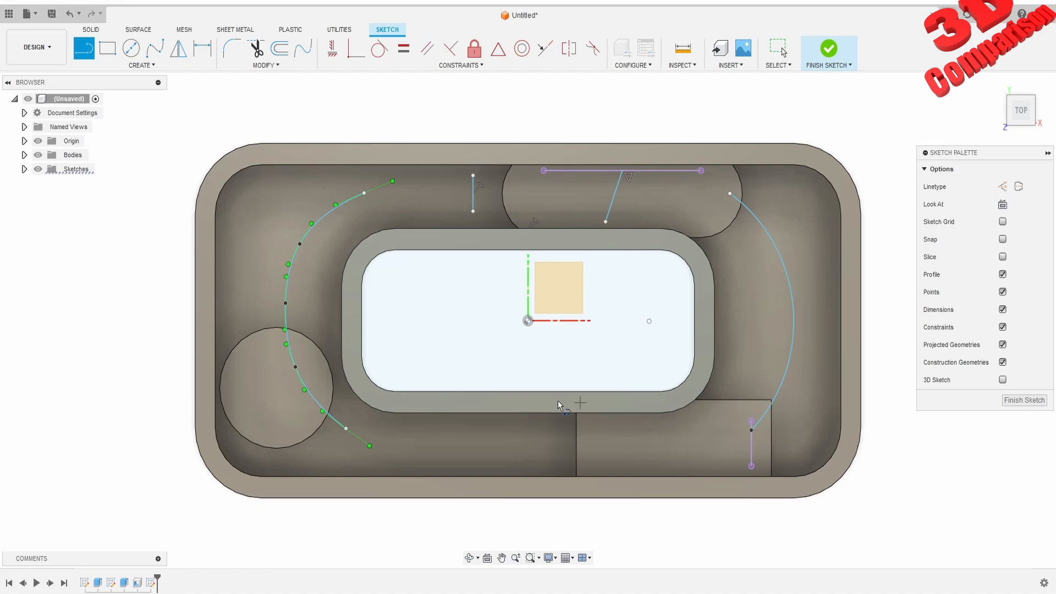
click(438, 443)
click(614, 443)
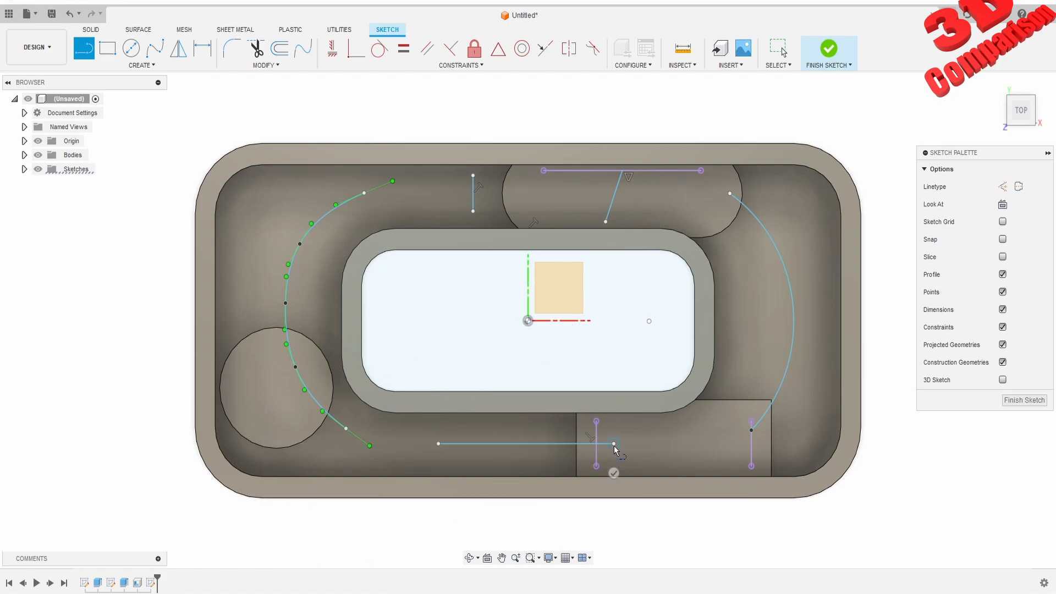
key(Escape)
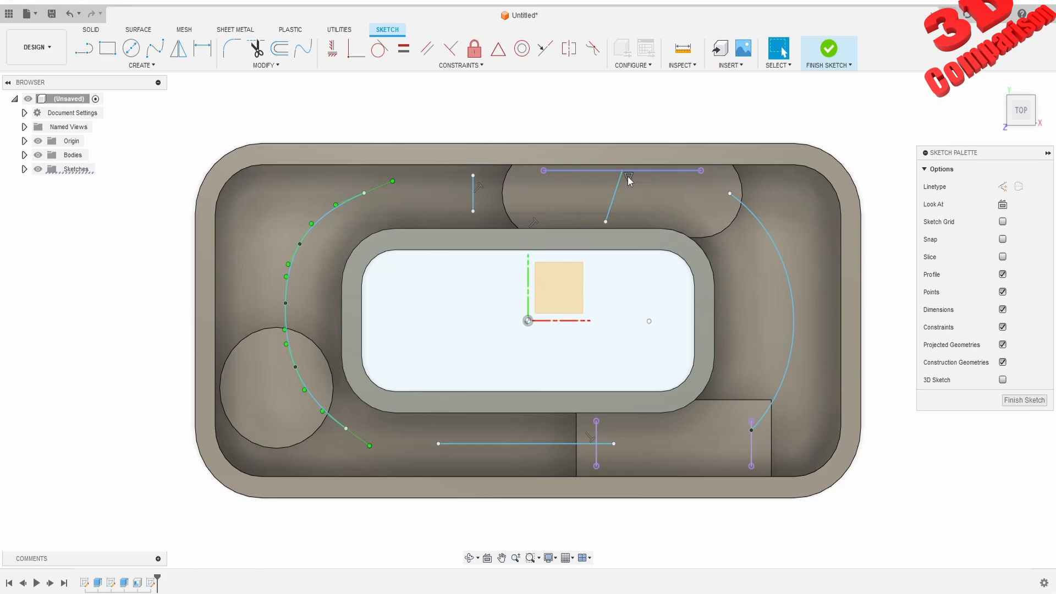
click(820, 49)
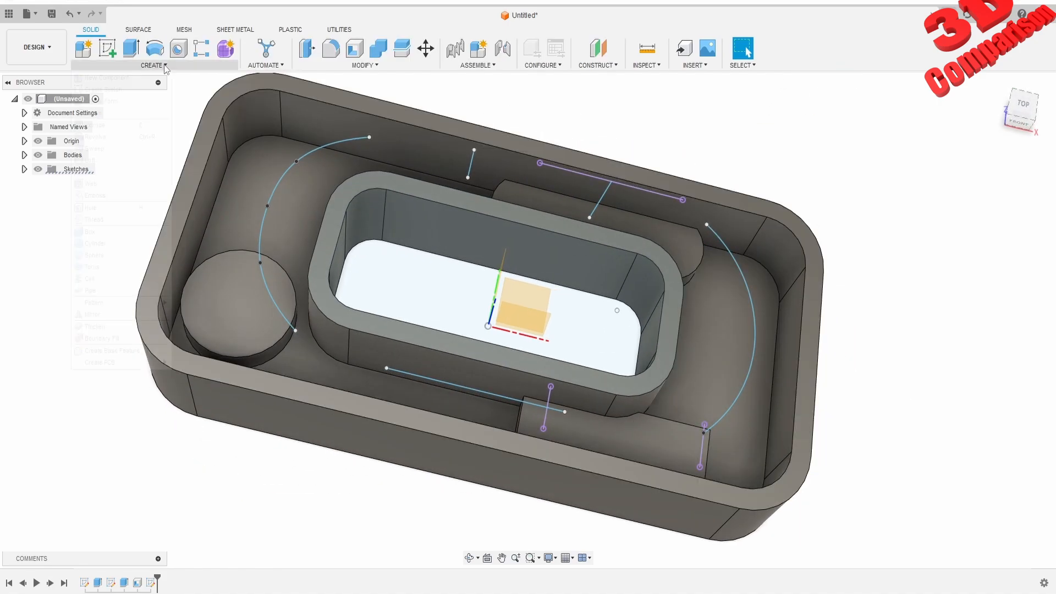
Start a Web feature using the fit point spline around the round boss as its profile
click(153, 65)
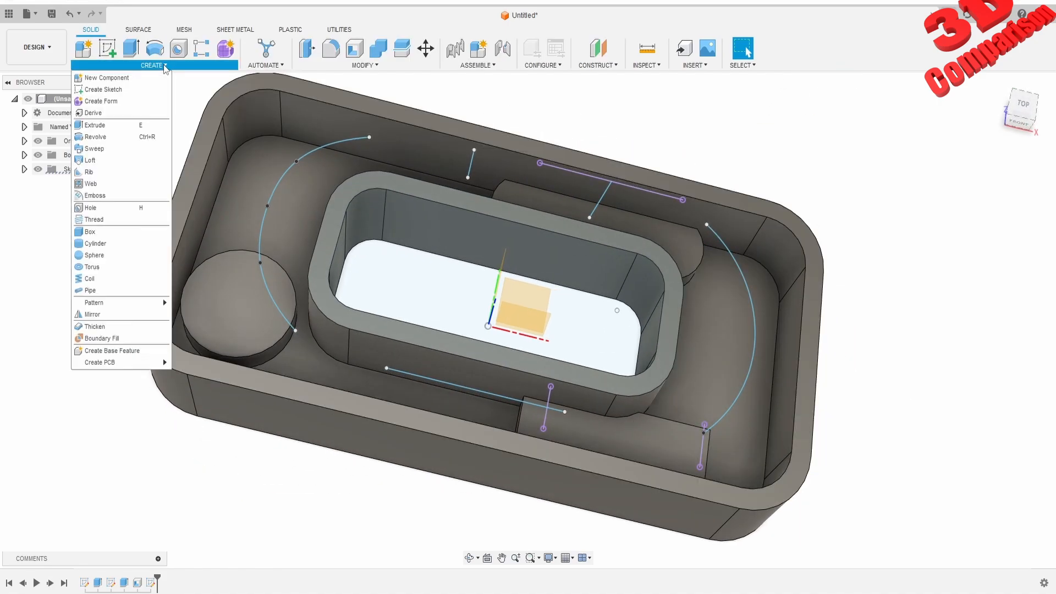
click(127, 186)
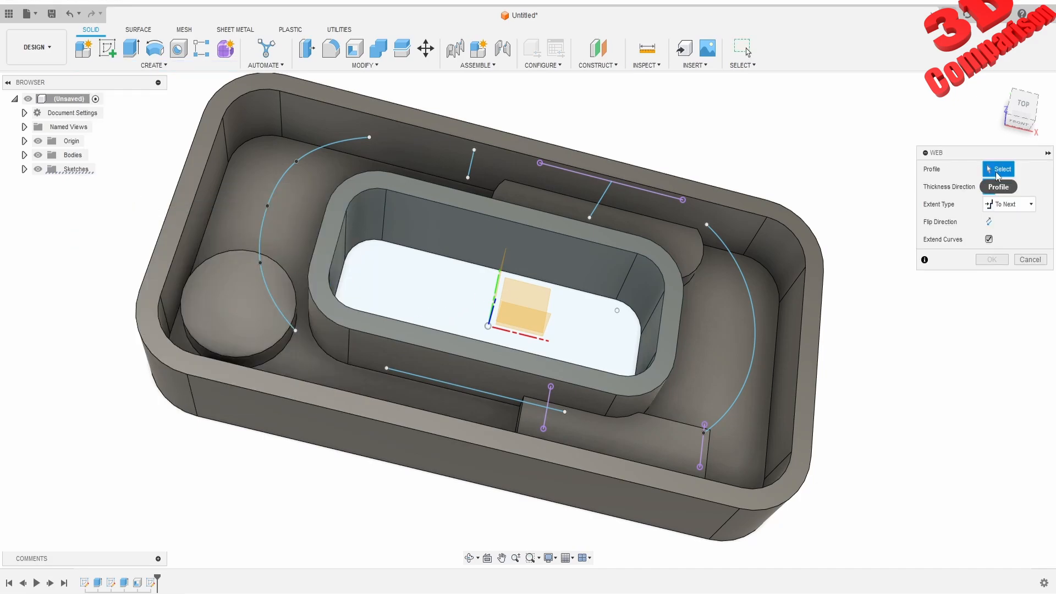
click(326, 147)
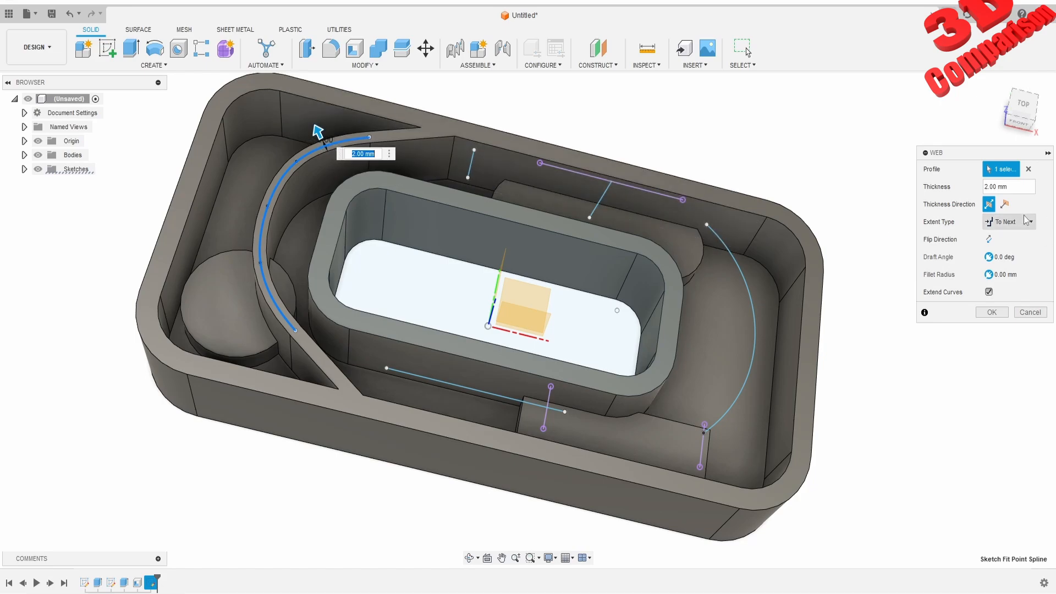
Try one-sided web thickness, flip it to either side of the spline, and restore the symmetric thickness direction
click(1005, 205)
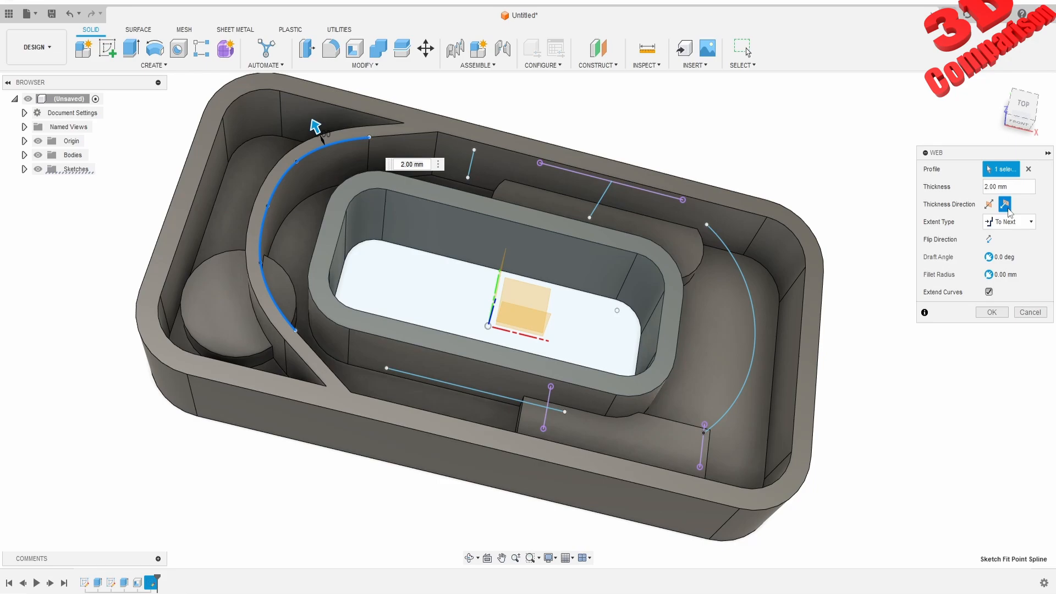
click(988, 239)
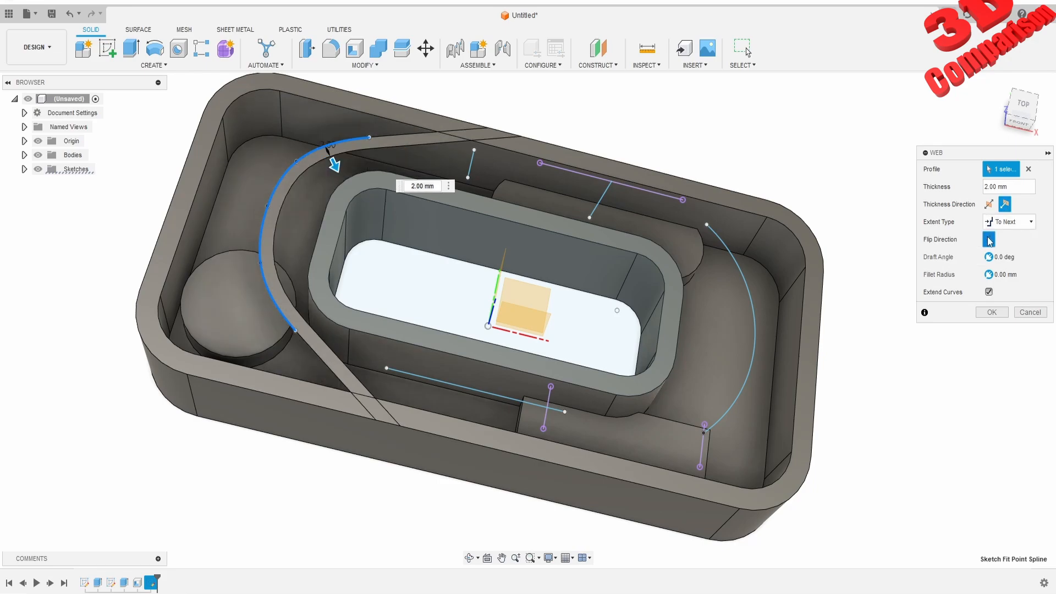
click(989, 239)
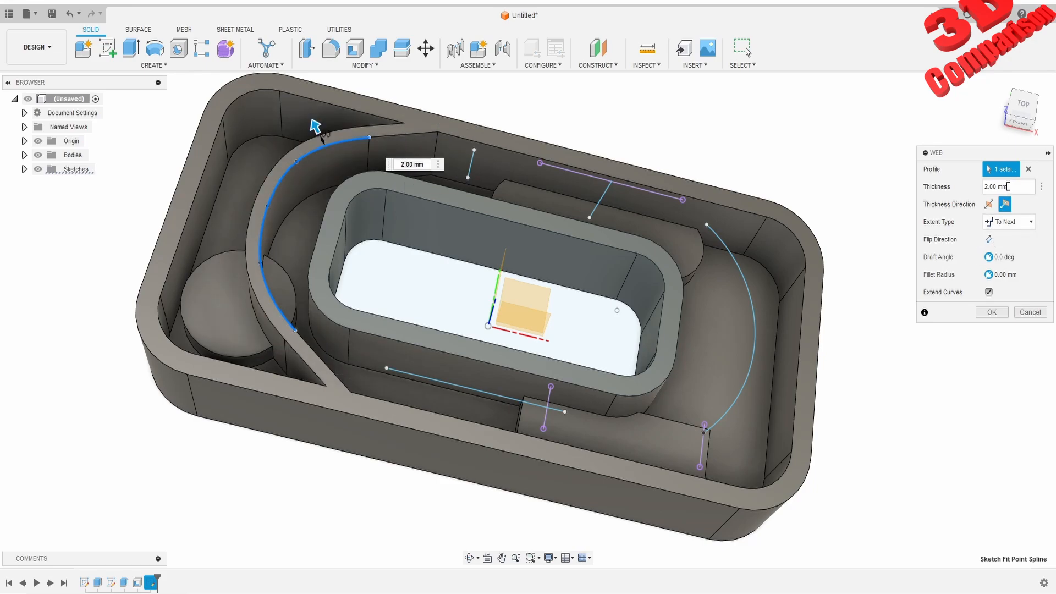
click(988, 204)
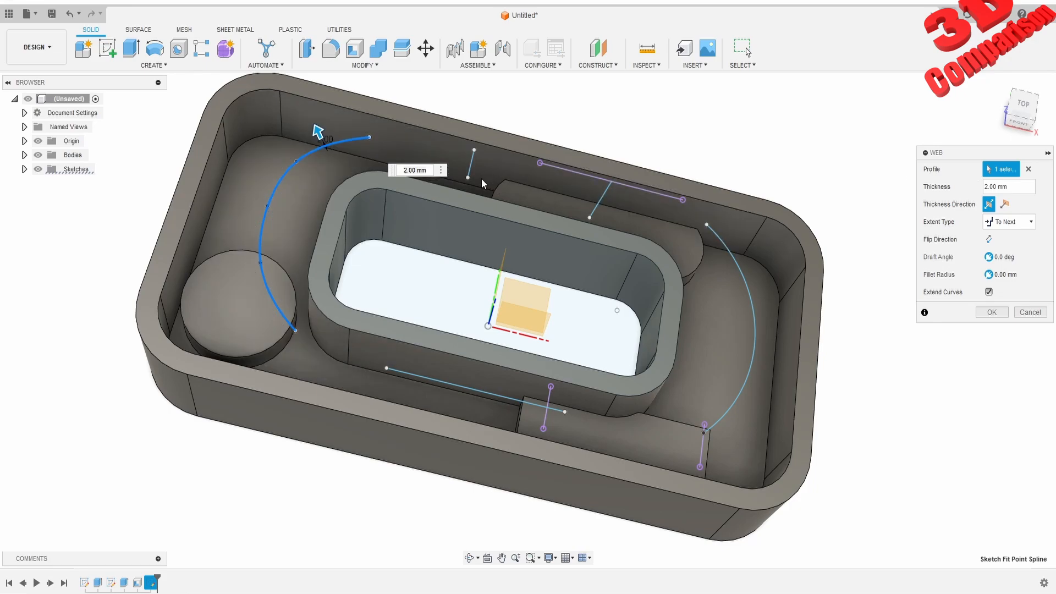
Add the vertical line, the slanted line, the arc and the horizontal line to the web profile
click(471, 168)
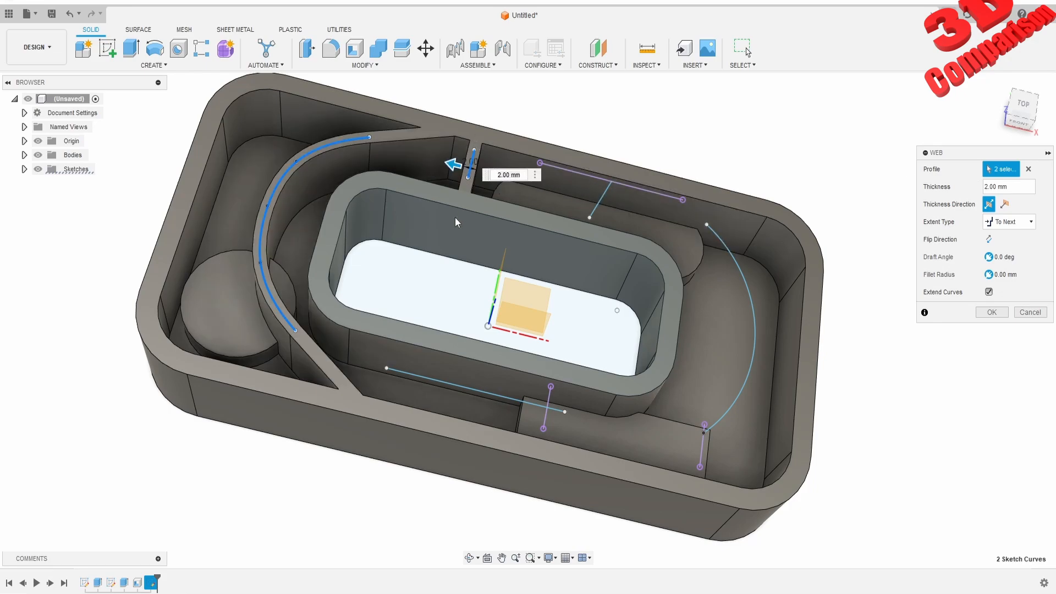
click(602, 196)
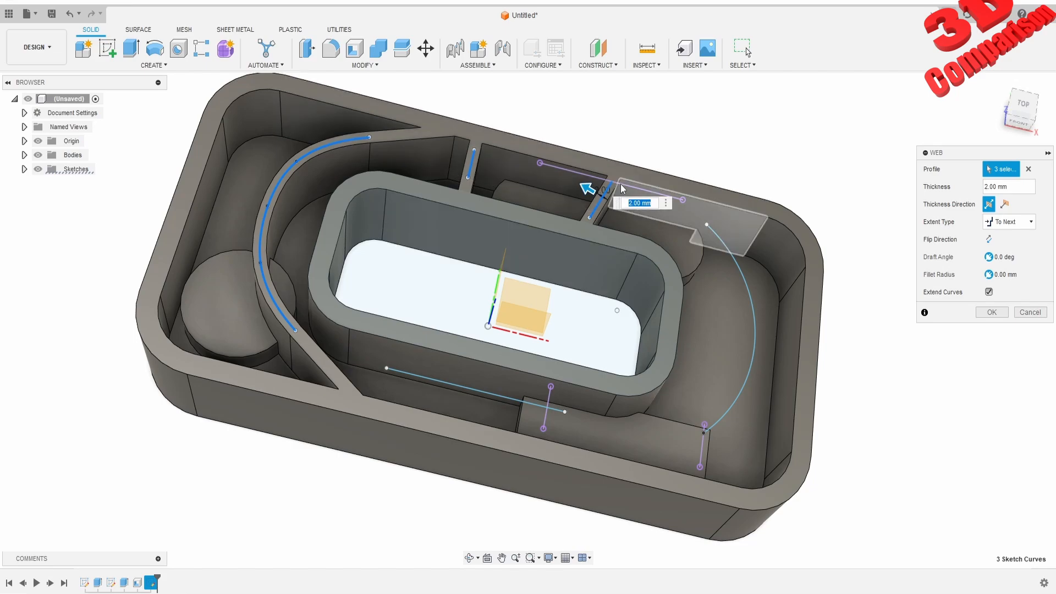
click(741, 266)
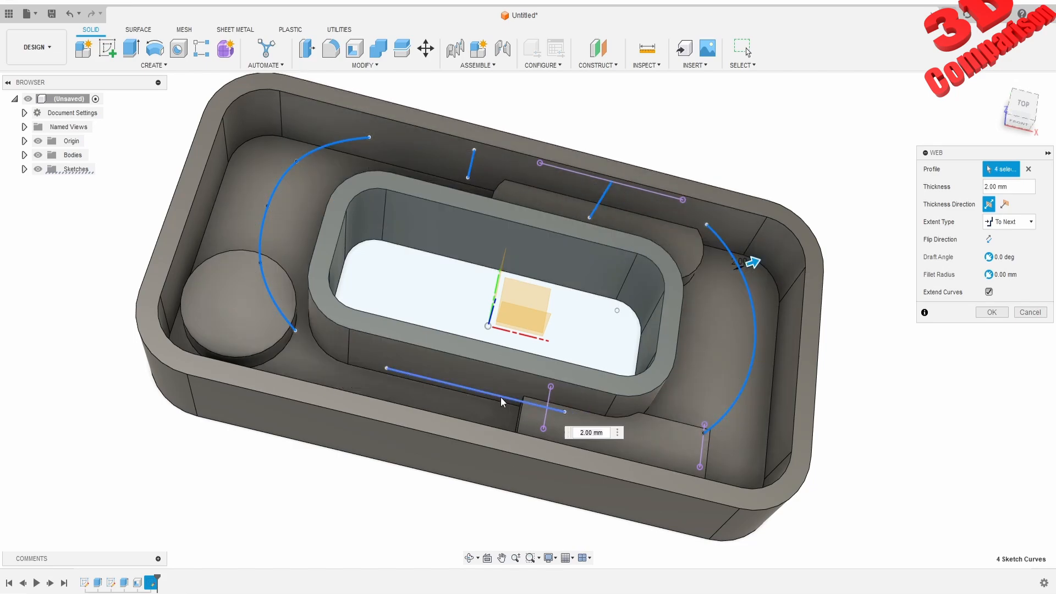
click(500, 397)
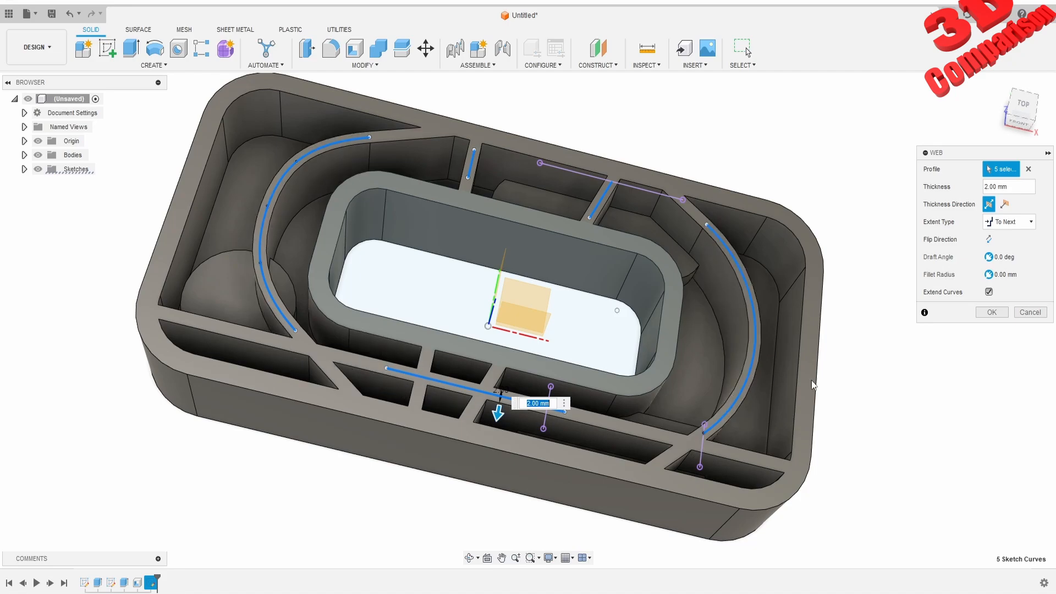
Preview the webs with curve extension disabled, and enable the extension again
click(989, 292)
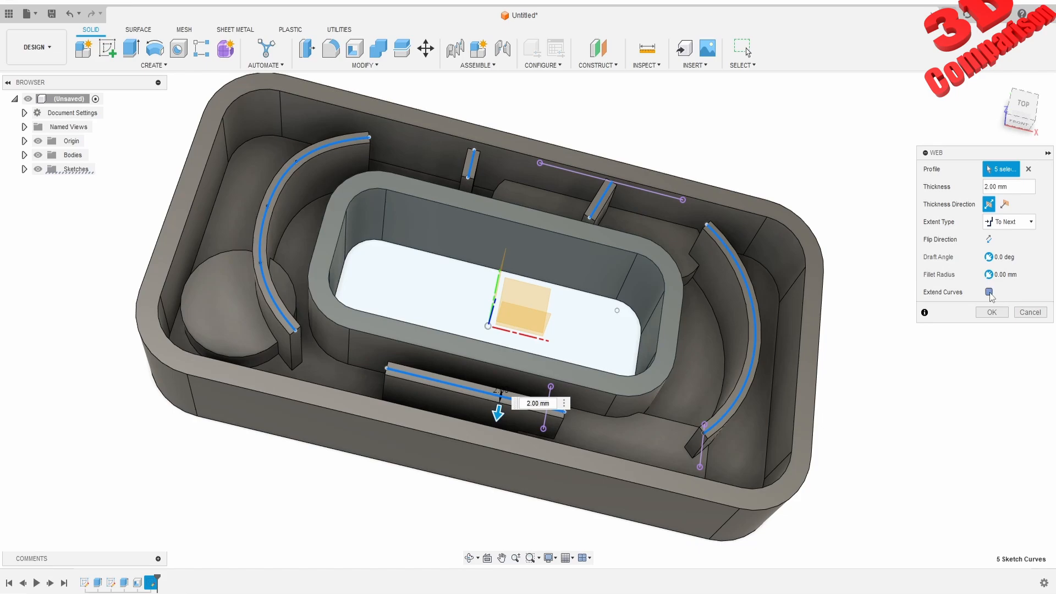
click(988, 292)
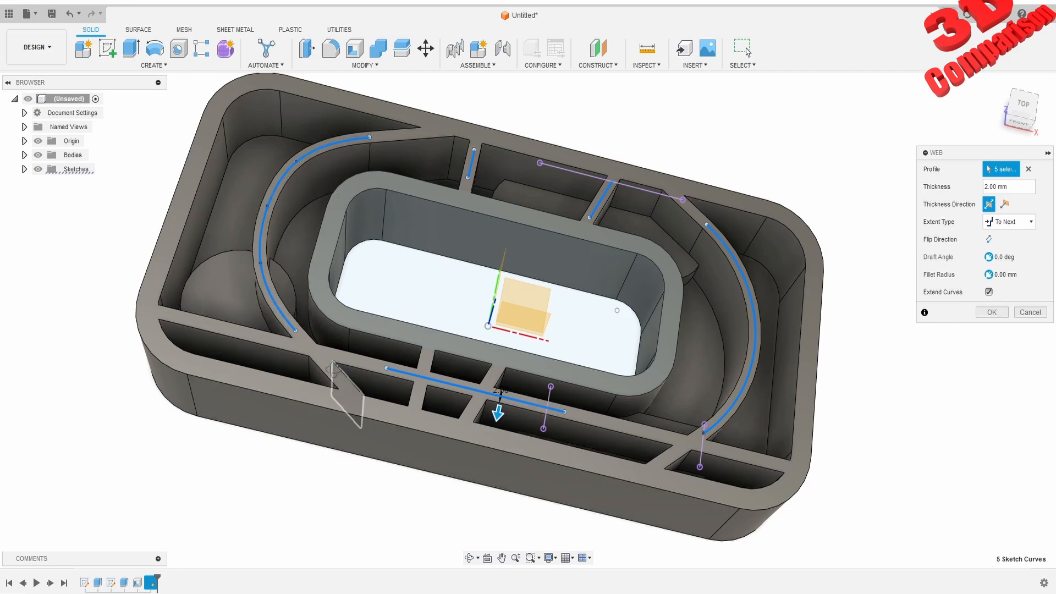
Create the webs from all five sketch curves with 2 mm symmetric thickness, To Next extent and extended curves
shift+middle_drag(333, 369, 358, 349)
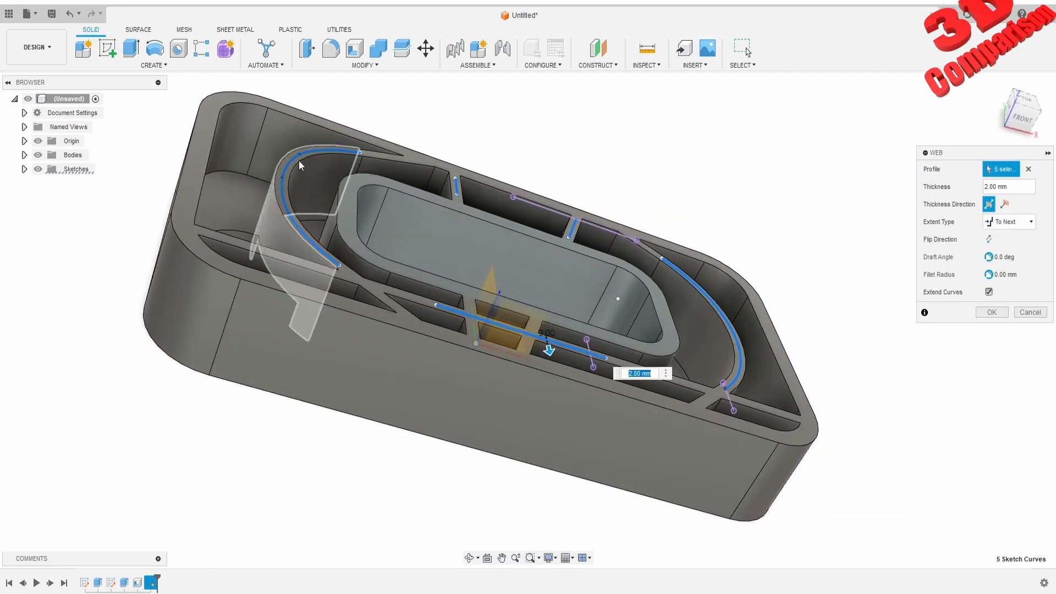
shift+middle_drag(332, 244, 329, 271)
click(998, 315)
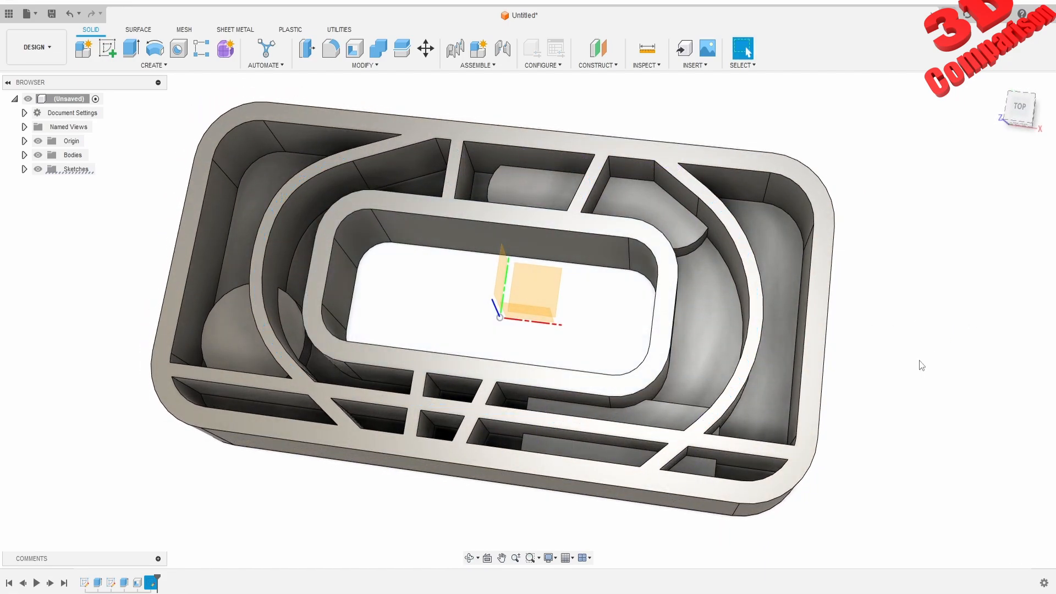
mouse_move(574, 430)
shift+middle_down()
mouse_move(574, 391)
mouse_move(575, 417)
shift+middle_up()
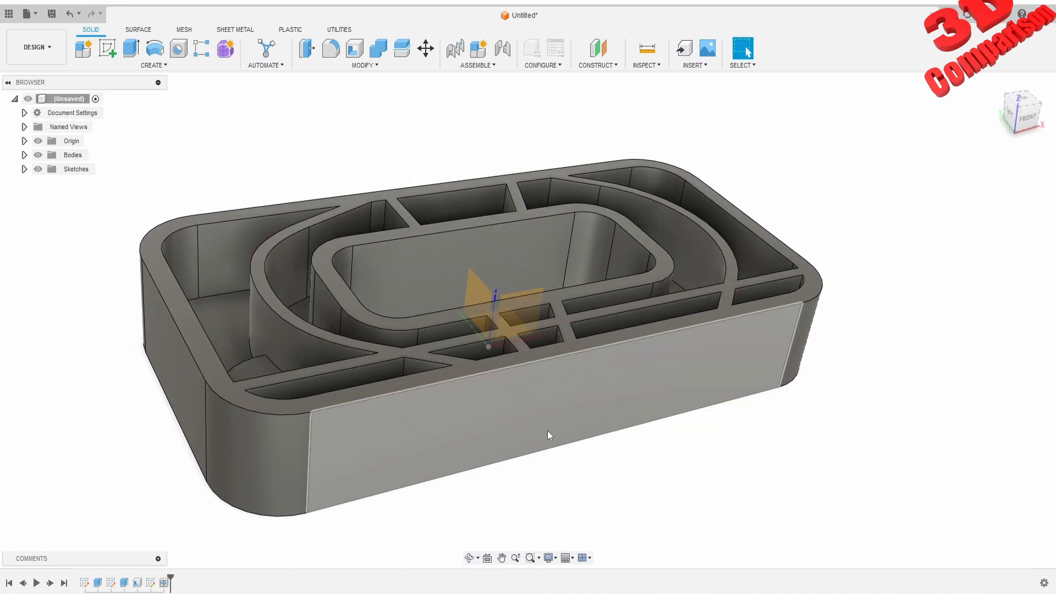
Open the web feature for editing and get access to the Design Extension that unlocks its draft angle and fillet radius
right_click(163, 584)
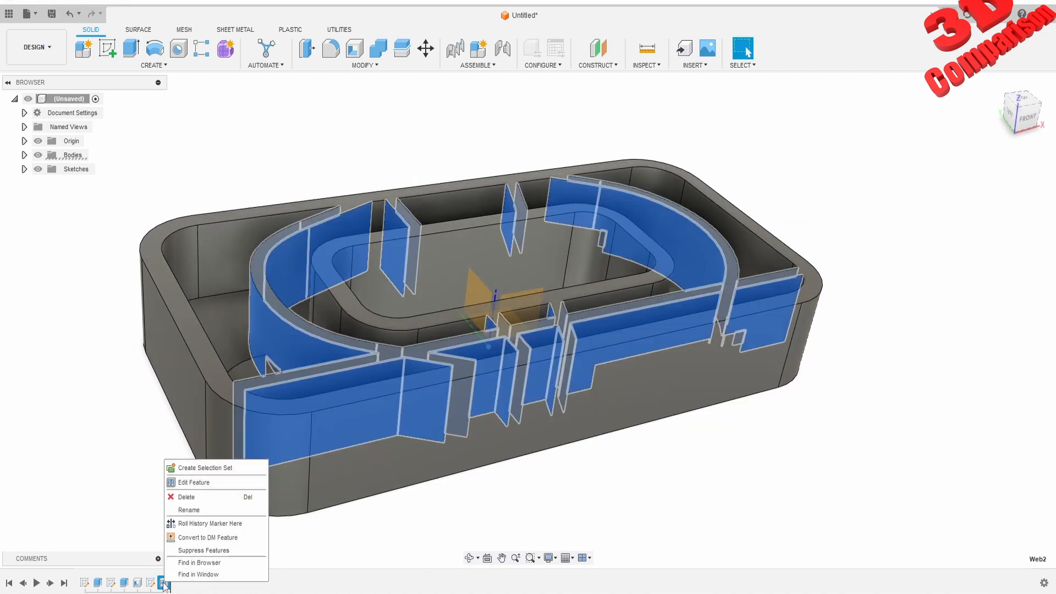
click(191, 483)
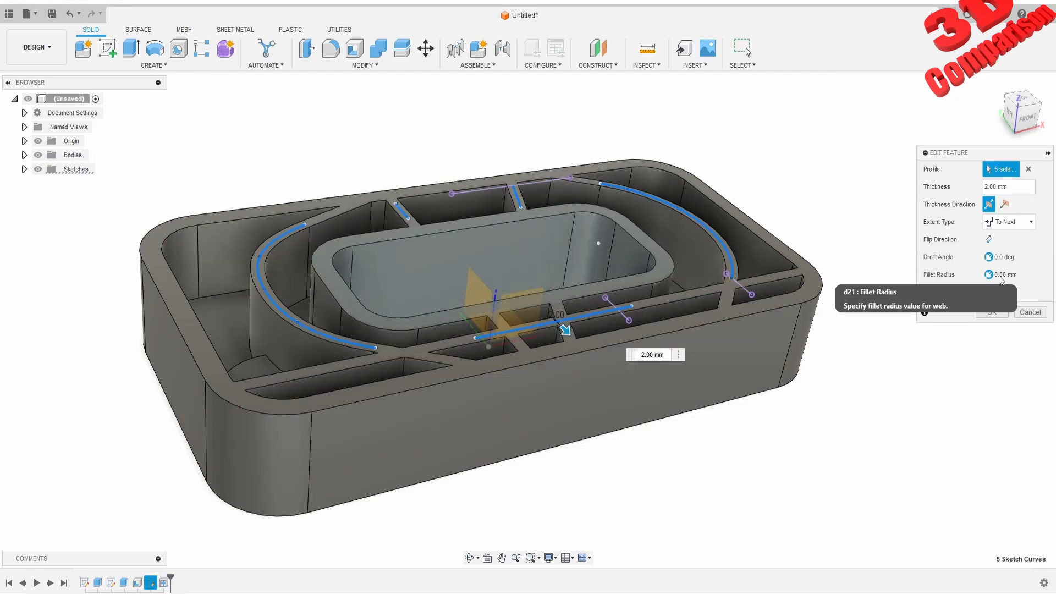
mouse_move(992, 280)
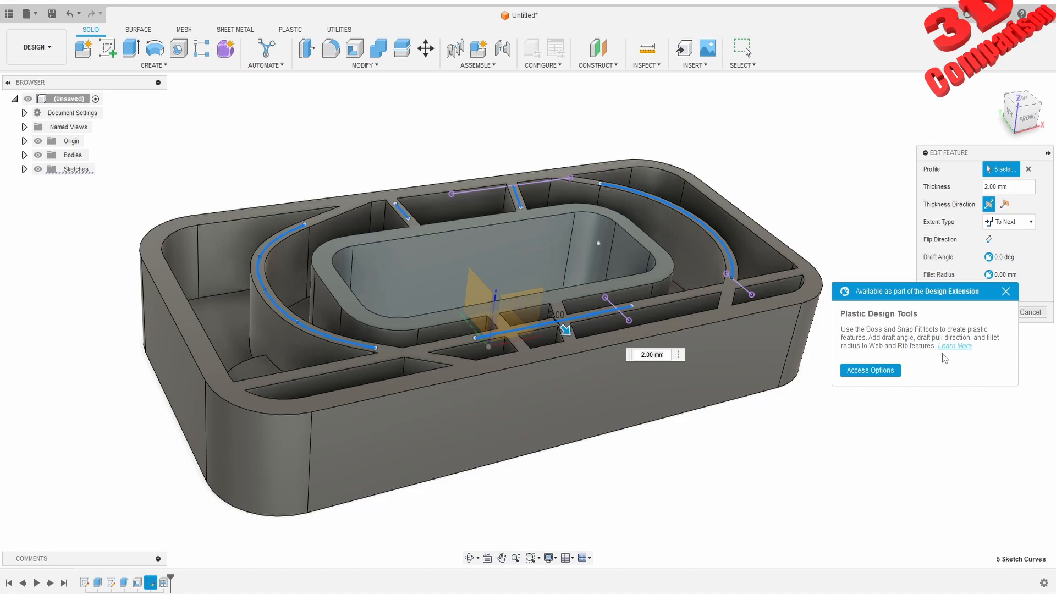
click(886, 377)
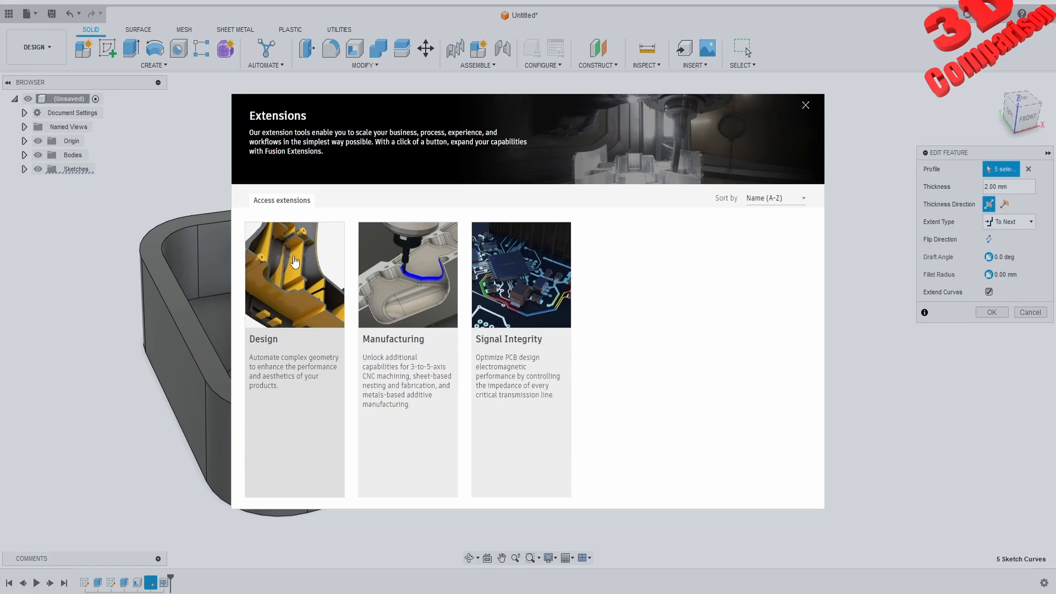
click(276, 295)
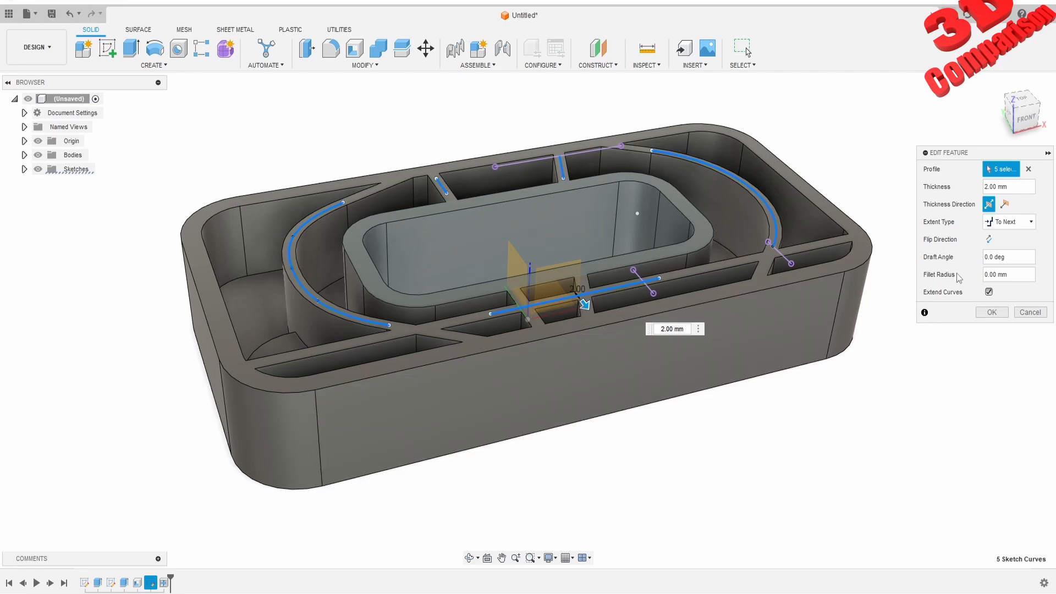
Try a 1 mm fillet radius on the webs
click(1019, 279)
text(1)
key(Tab)
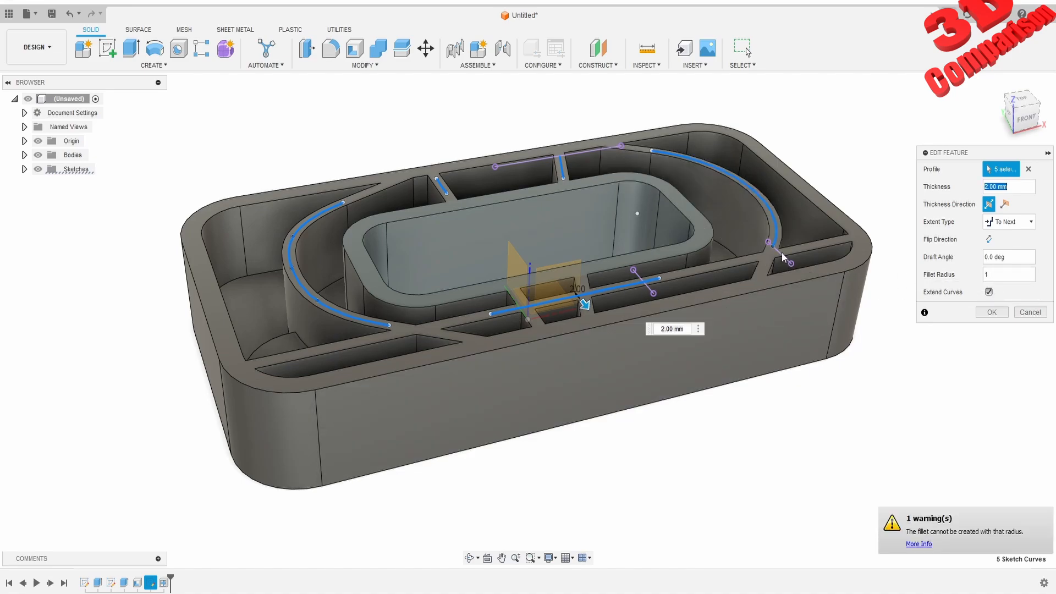
scroll(706, 249, up, 2)
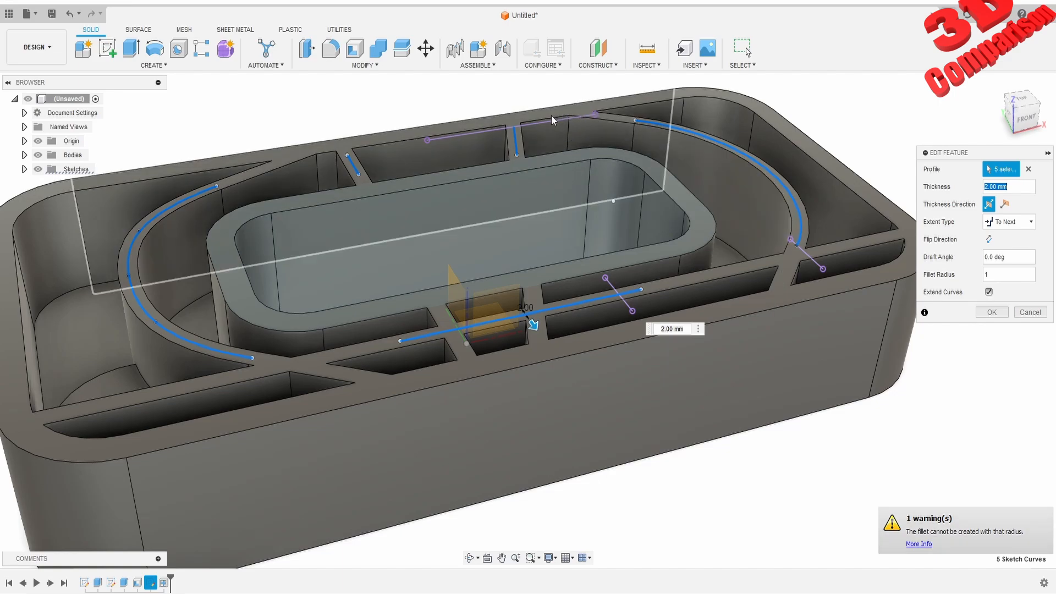
Set the webs' fillet radius to 0.5 mm and check the rounded pocket corners up close
click(1005, 275)
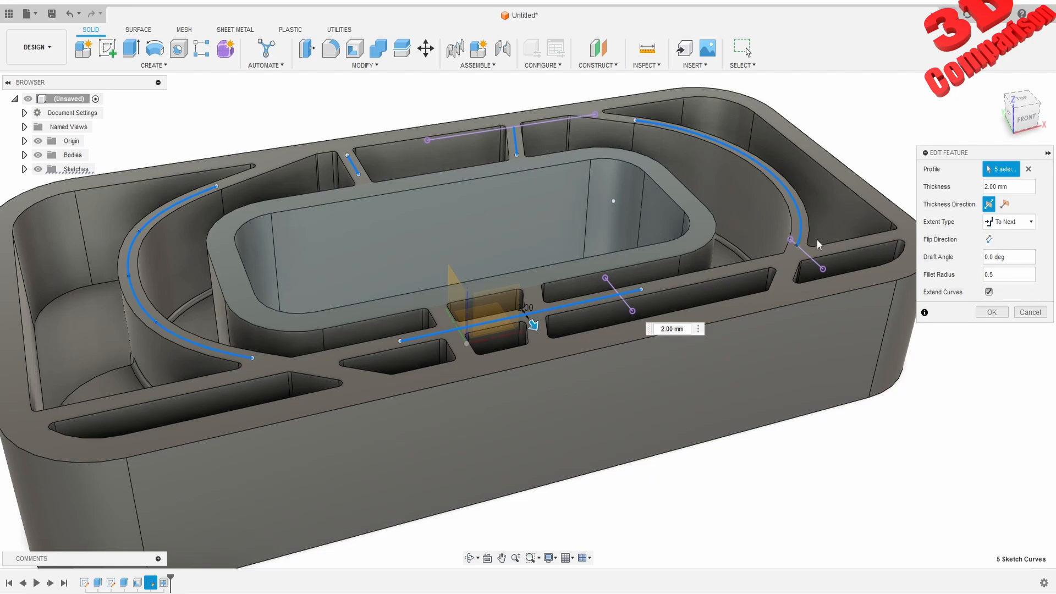
scroll(813, 243, up, 3)
shift+middle_drag(756, 255, 748, 301)
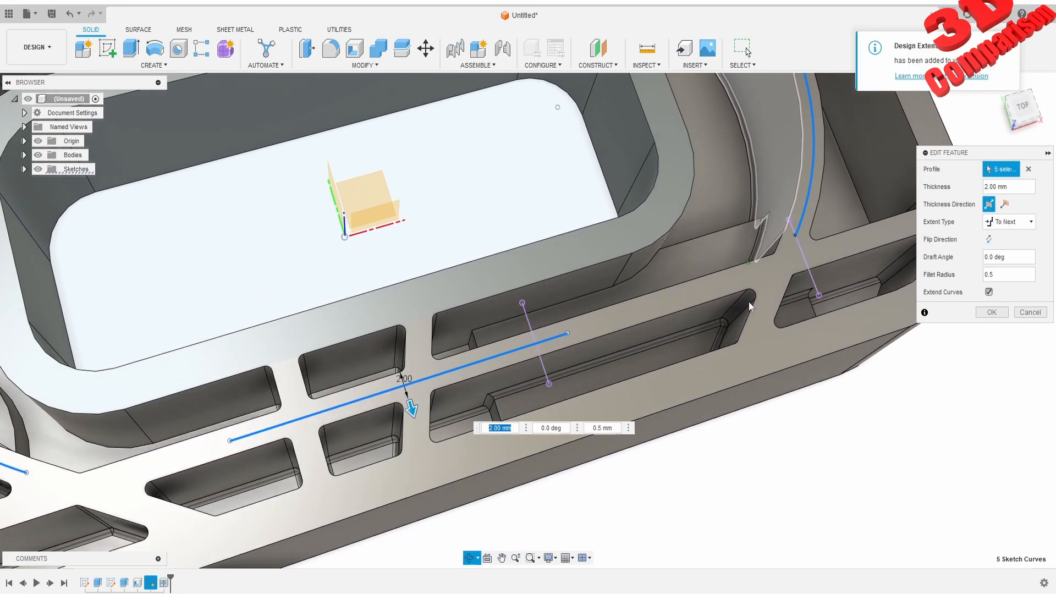
scroll(754, 212, down, 5)
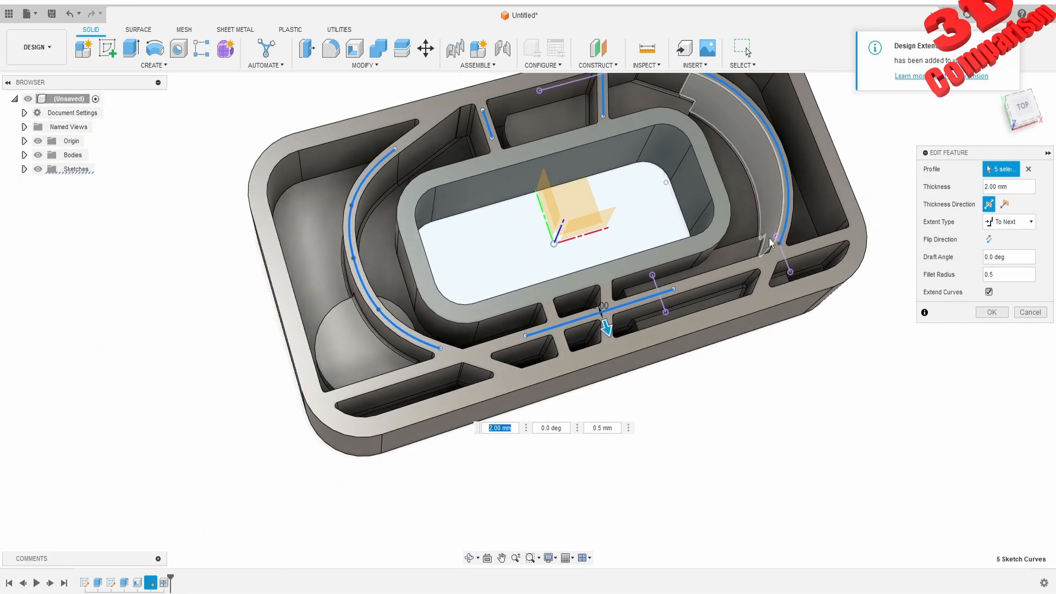
Try a 2 degree draft angle on the webs
click(1014, 255)
text(2)
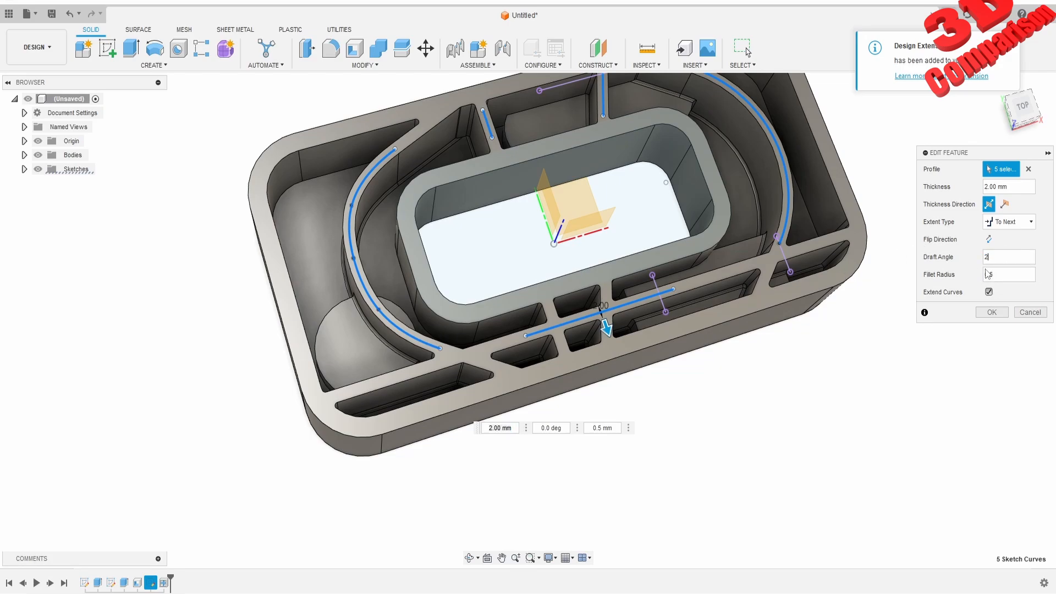
key(Tab)
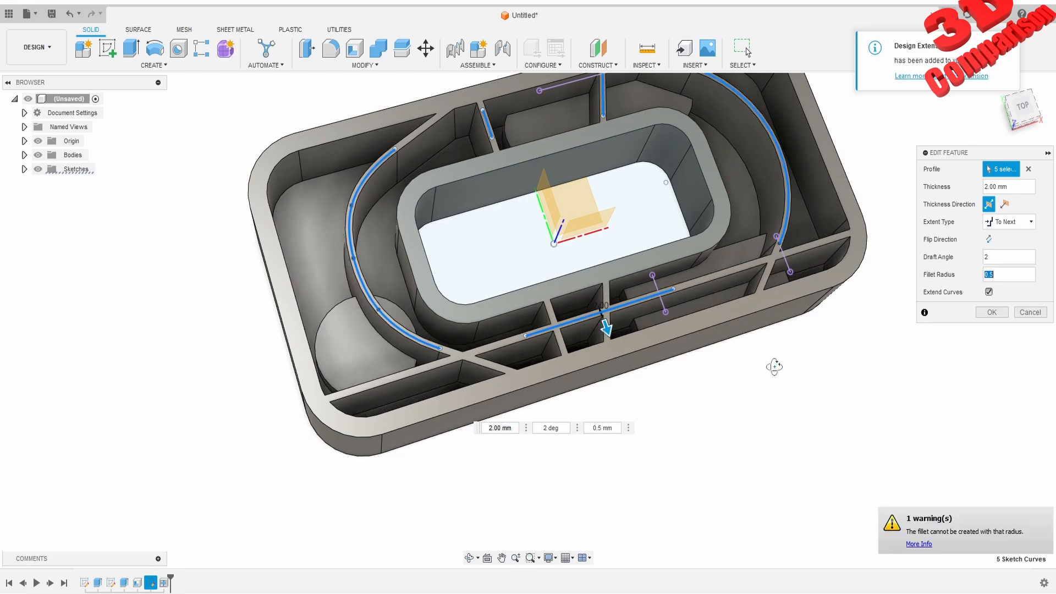
mouse_move(775, 365)
shift+middle_down()
mouse_move(762, 330)
mouse_move(757, 362)
shift+middle_up()
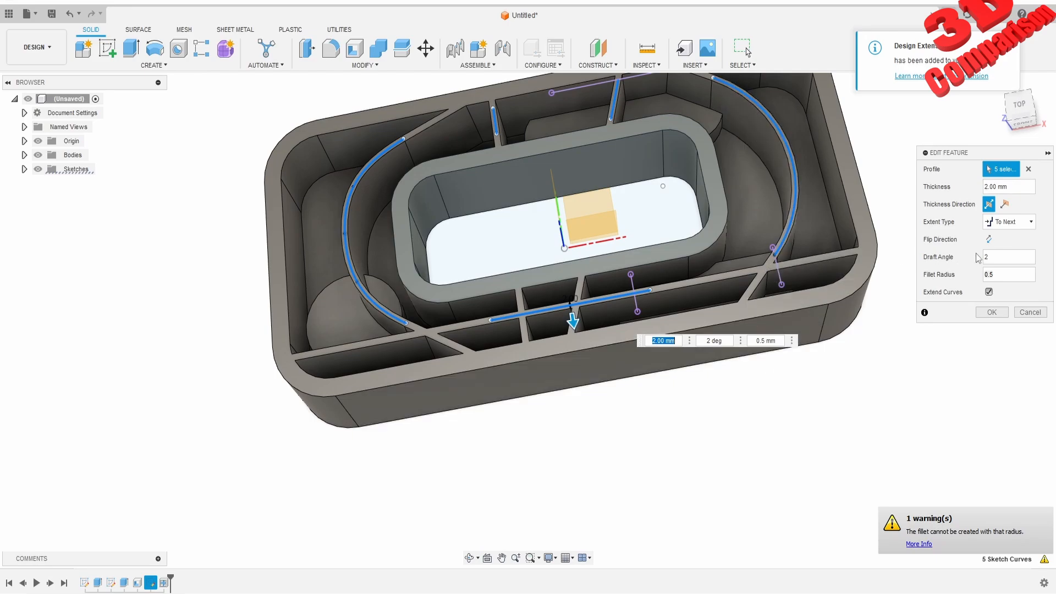
Preview the drafted webs with the extent direction flipped, and restore the original direction
click(988, 239)
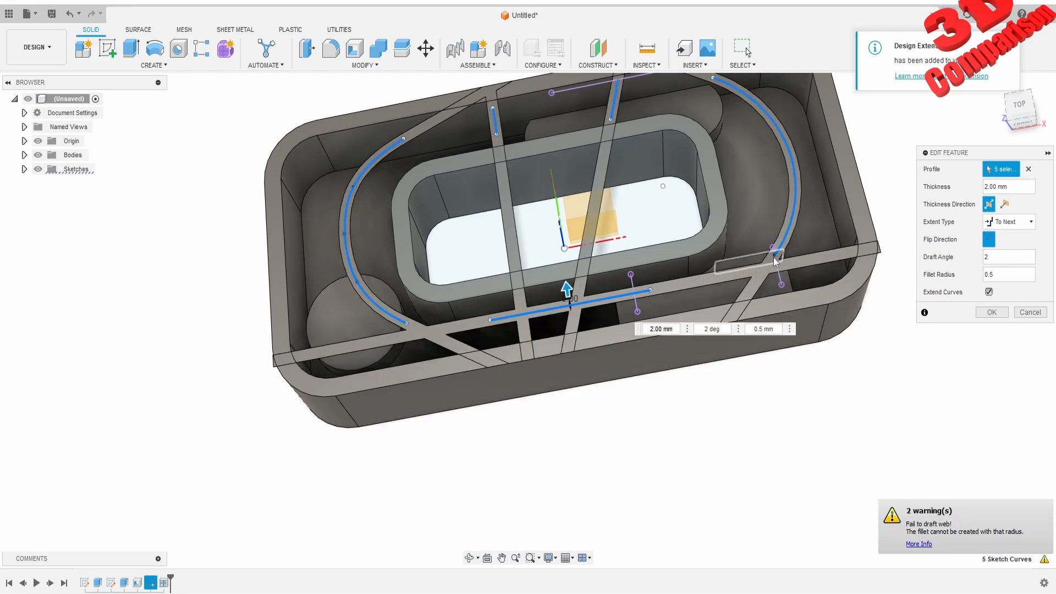
shift+middle_drag(775, 261, 687, 279)
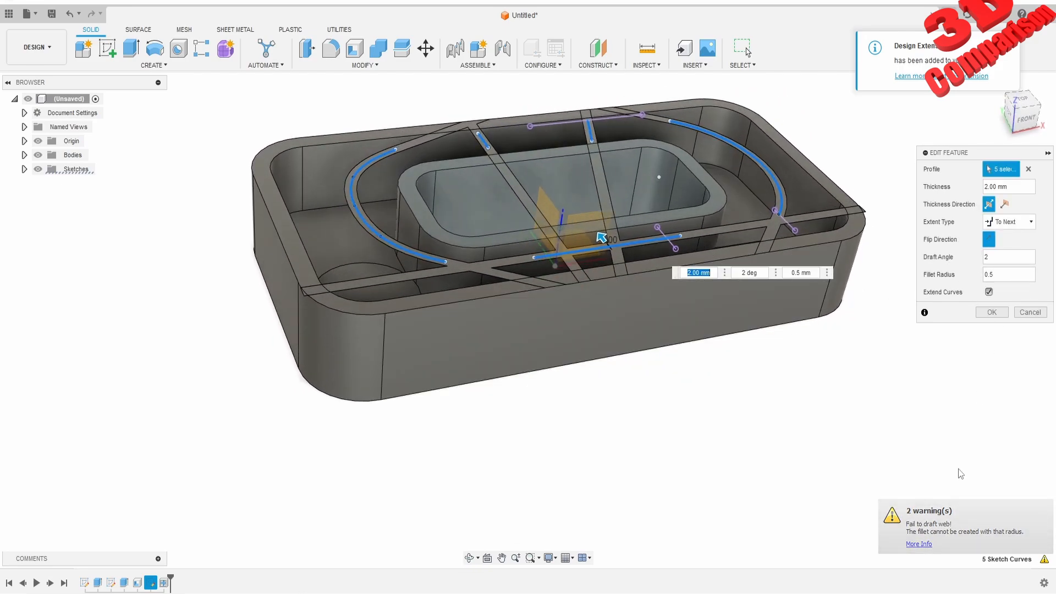
click(990, 241)
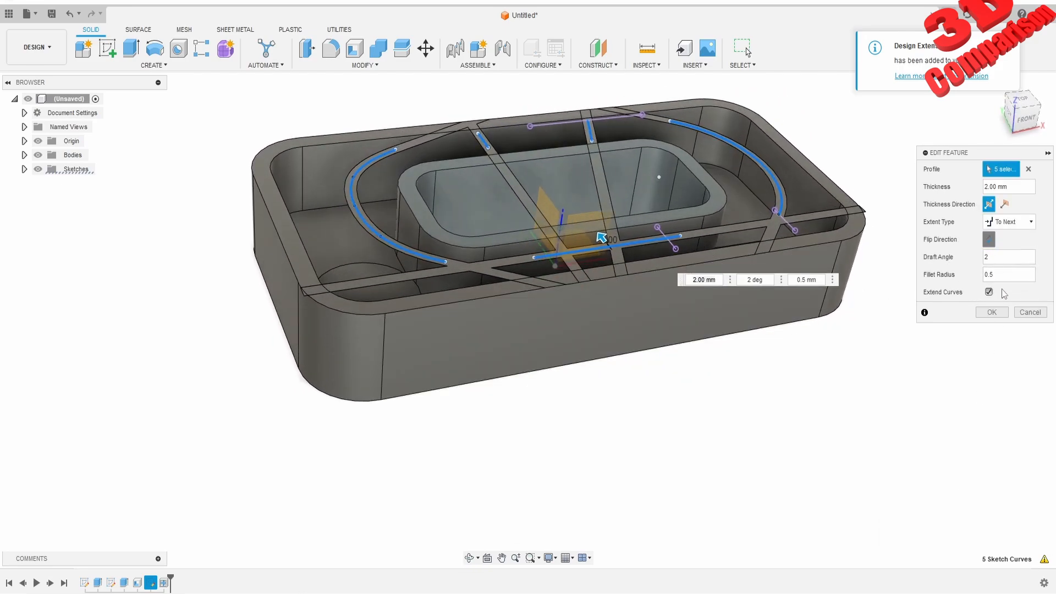
click(989, 239)
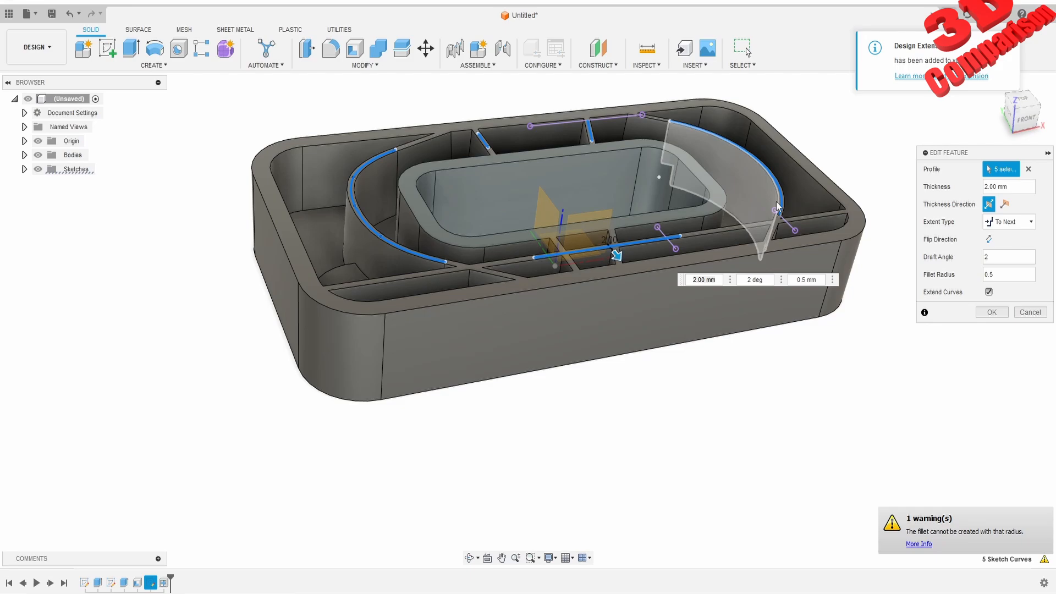
Set the webs' draft angle to 0.5 degrees, check the resulting fillets, and apply the feature edit
click(998, 259)
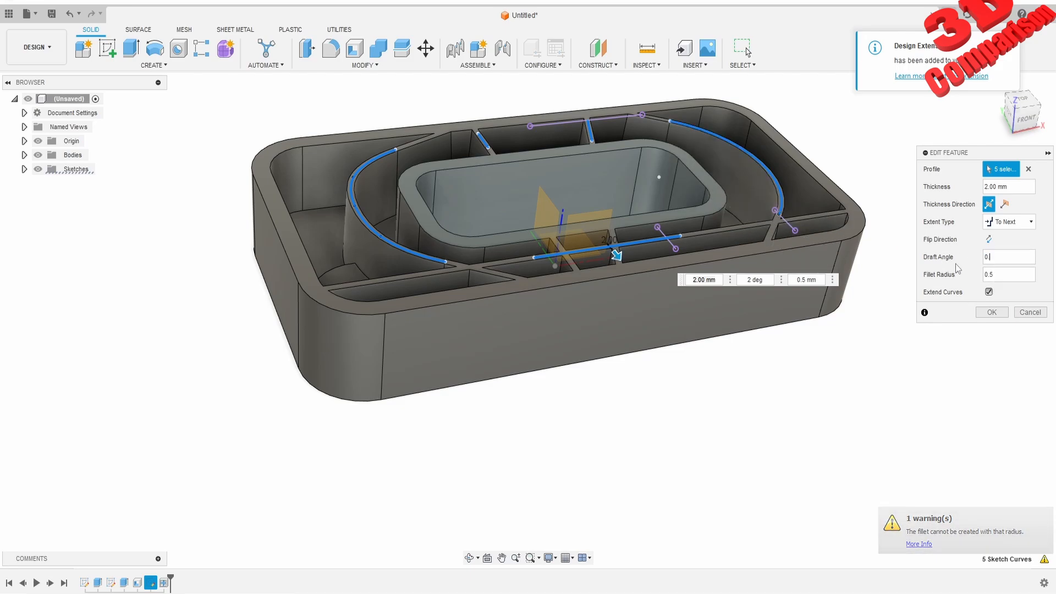
text(0.5)
key(Tab)
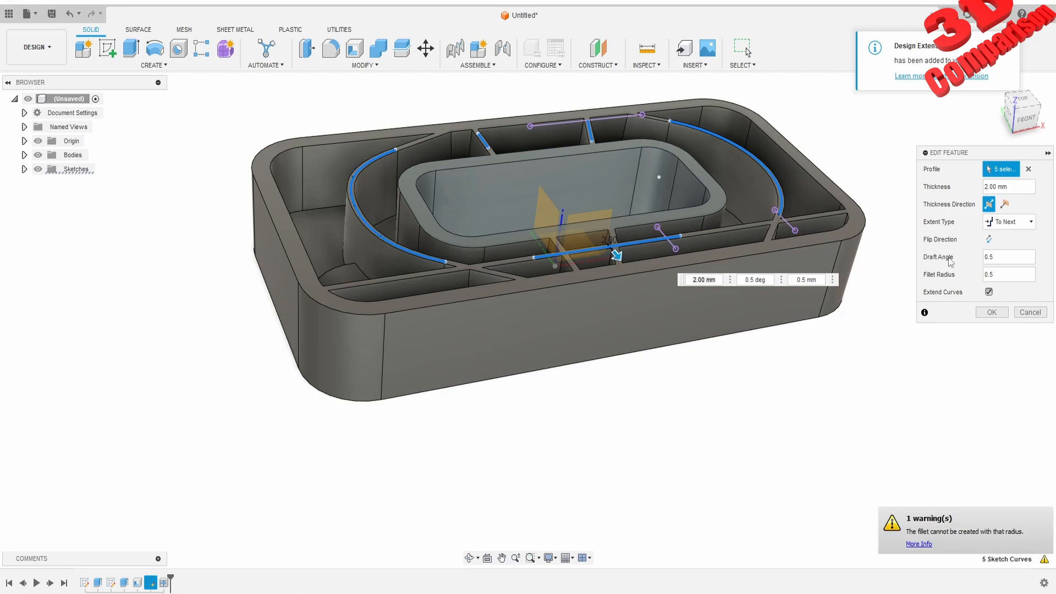
scroll(790, 215, up, 3)
scroll(789, 215, up, 2)
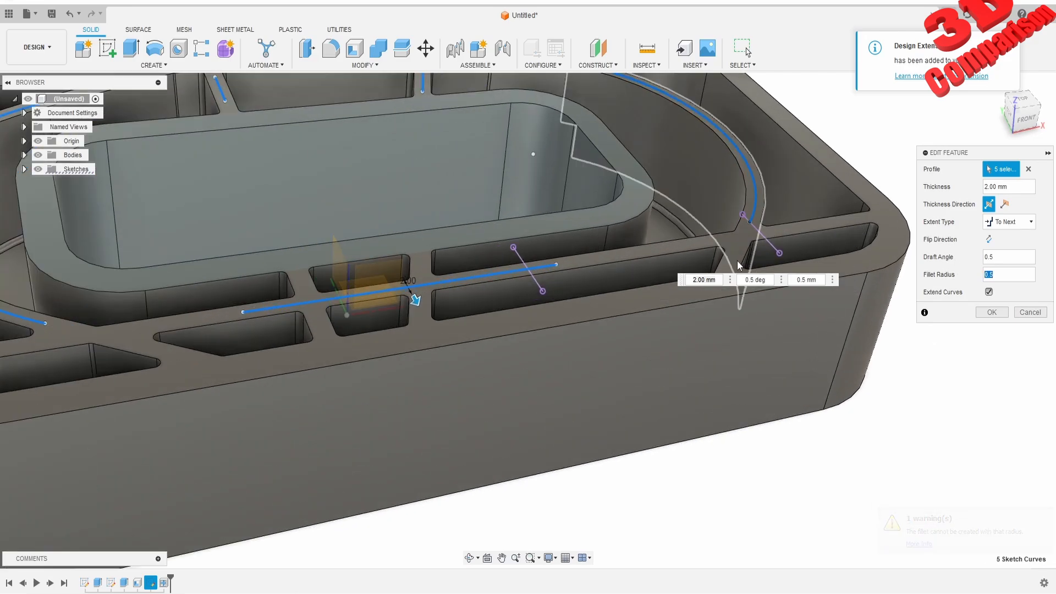
scroll(736, 260, down, 4)
scroll(632, 181, up, 1)
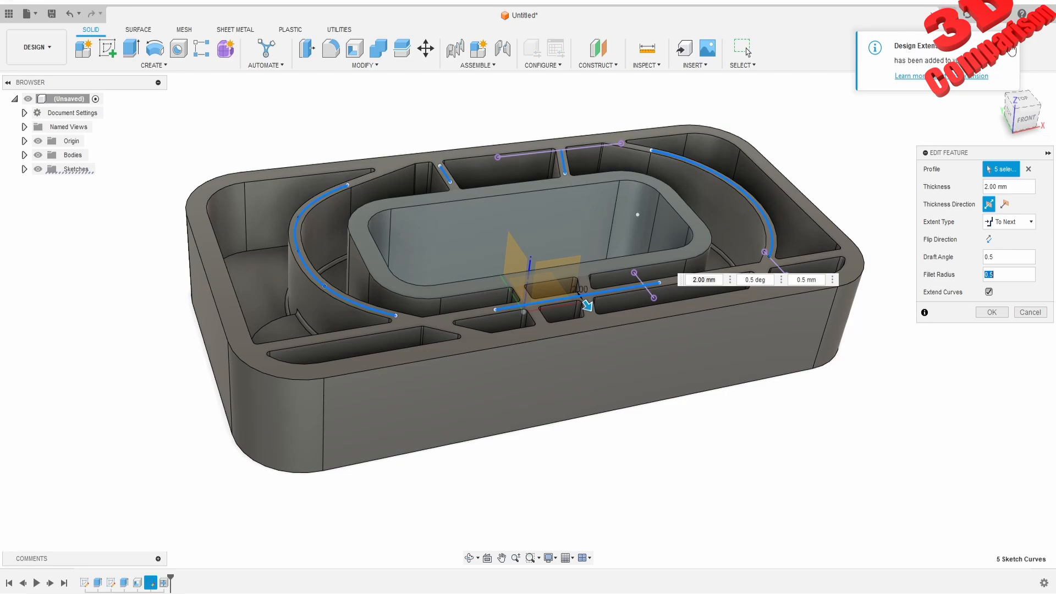
click(992, 312)
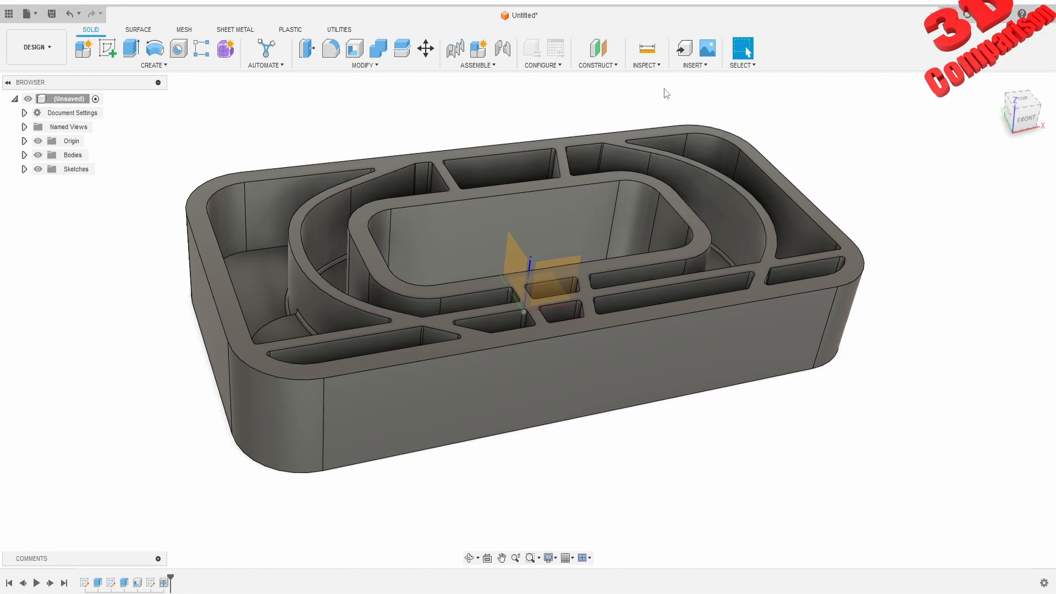
click(651, 65)
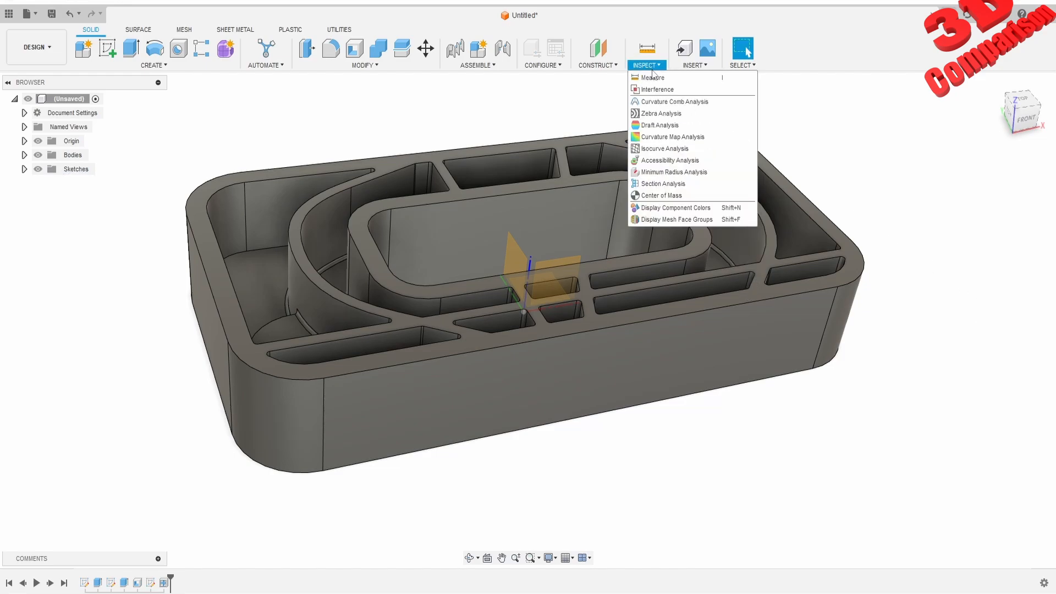
click(663, 183)
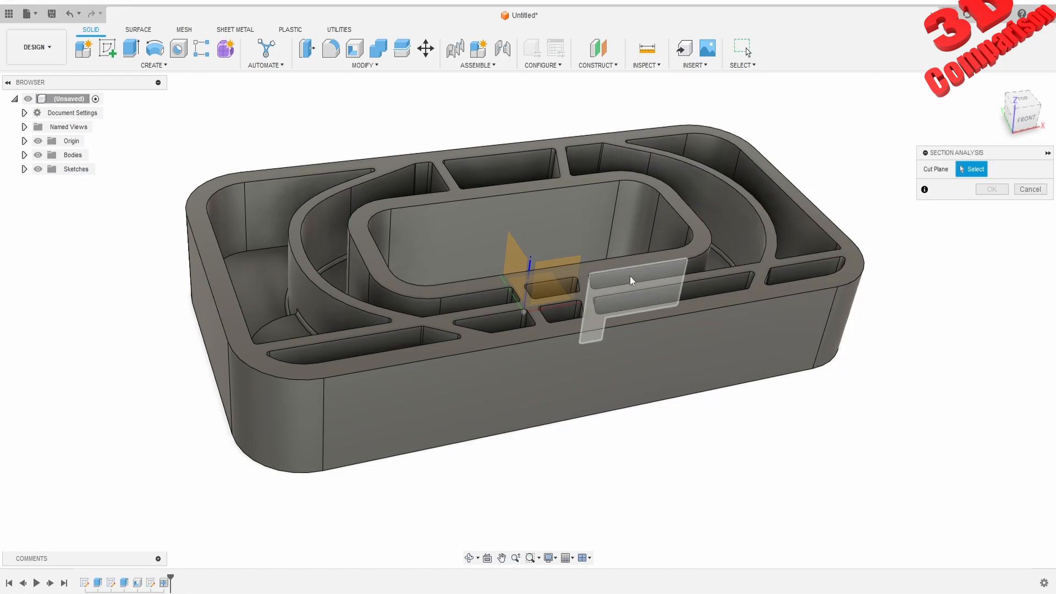
click(569, 284)
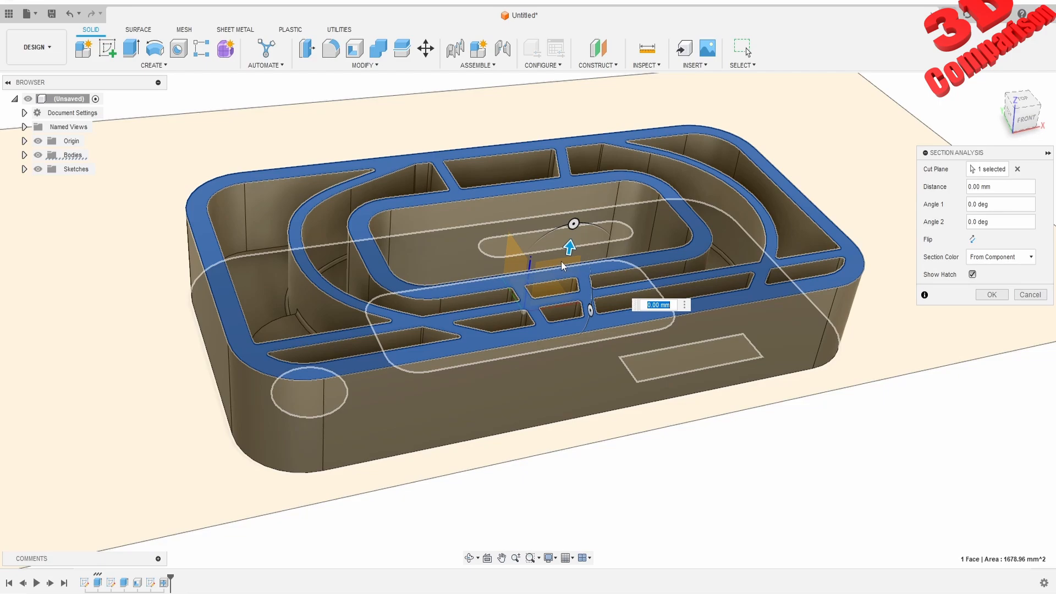
click(1030, 294)
Inspect the webs with a section analysis on the XZ plane, flipped and offset by about 7.98 mm
click(645, 64)
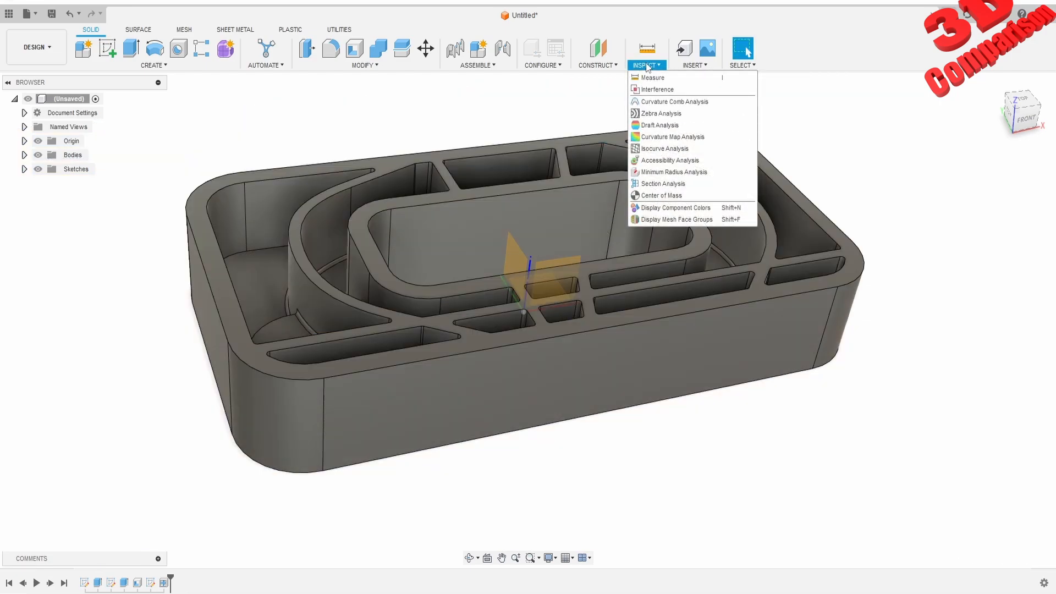
click(662, 184)
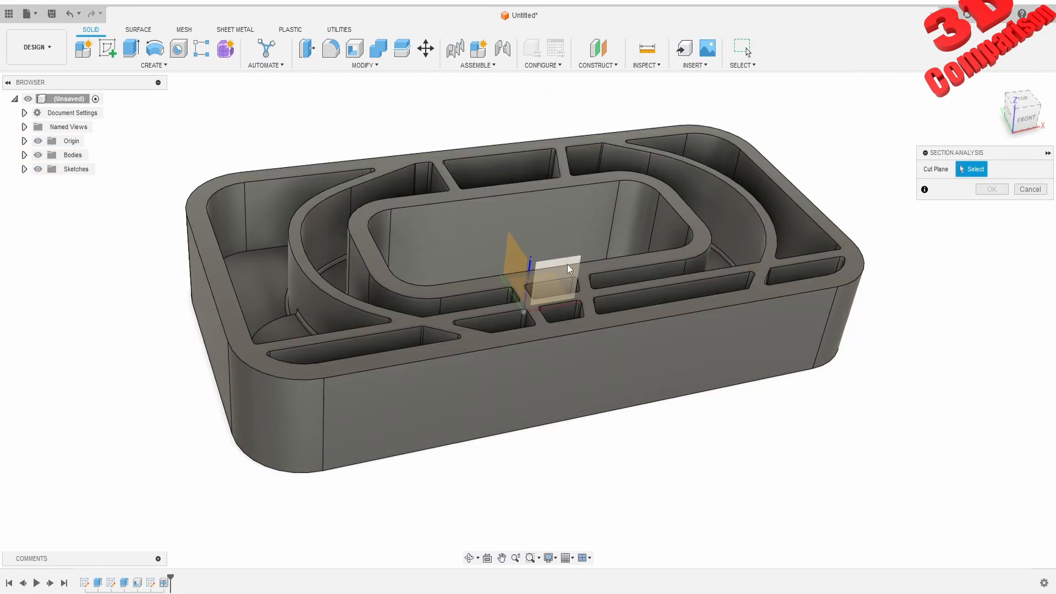
click(566, 264)
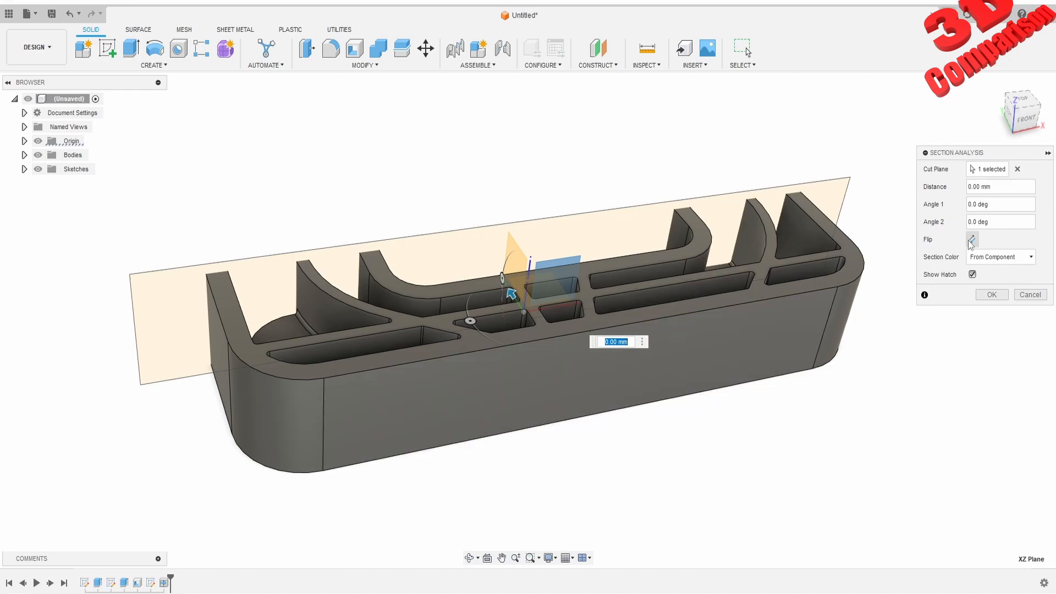
shift+middle_drag(638, 278, 619, 237)
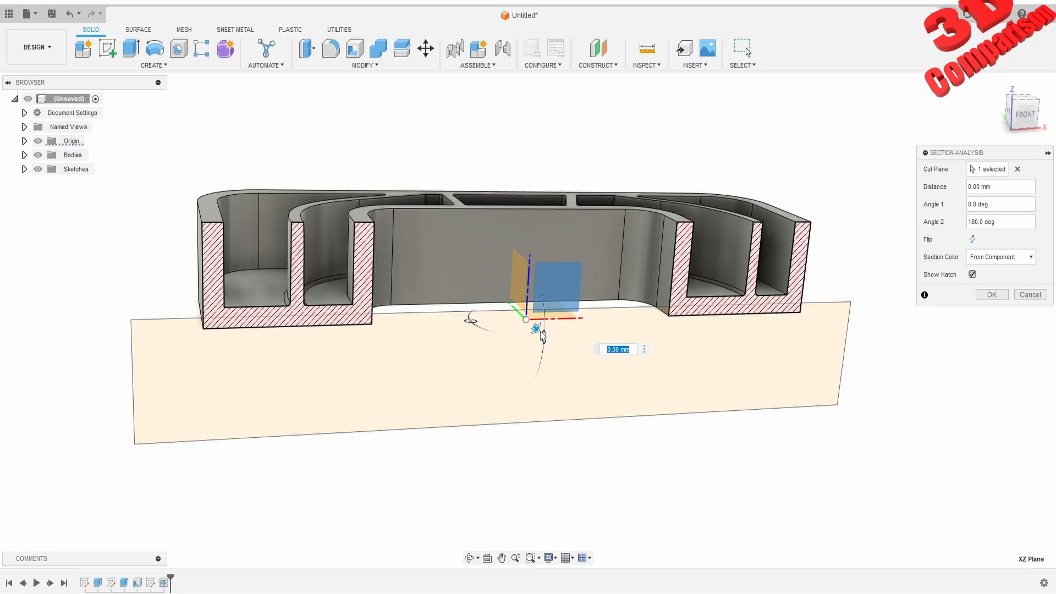
drag(537, 329, 562, 343)
shift+middle_drag(555, 308, 567, 352)
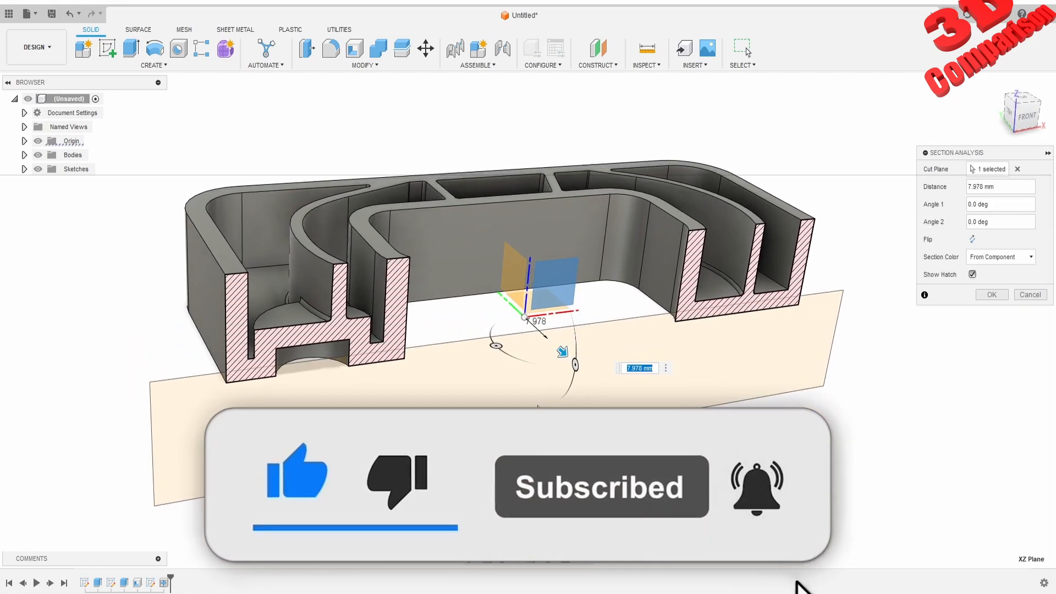